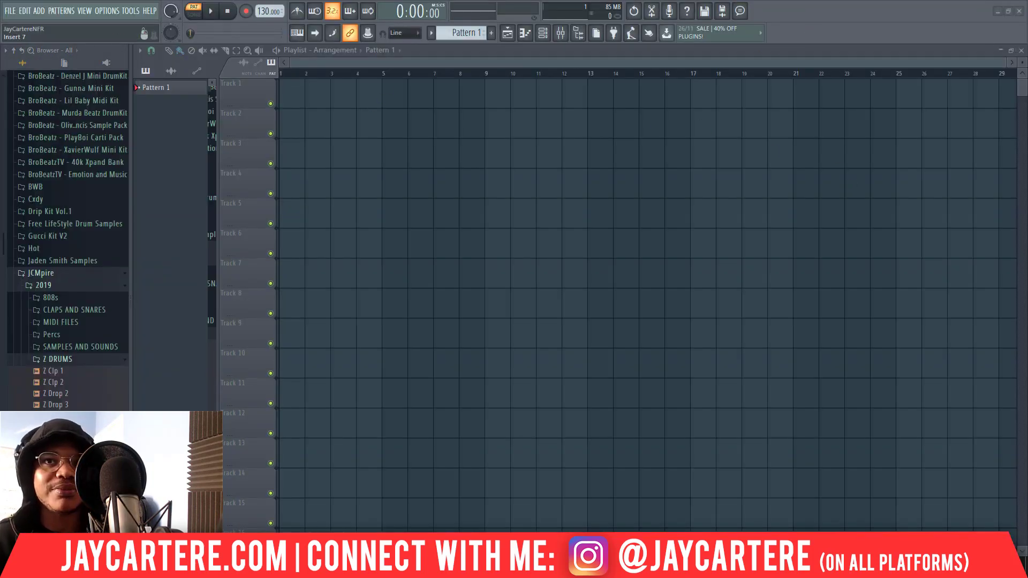
Open the Mixer with F9 over the empty playlist
{"action": "key", "text": "F9"}
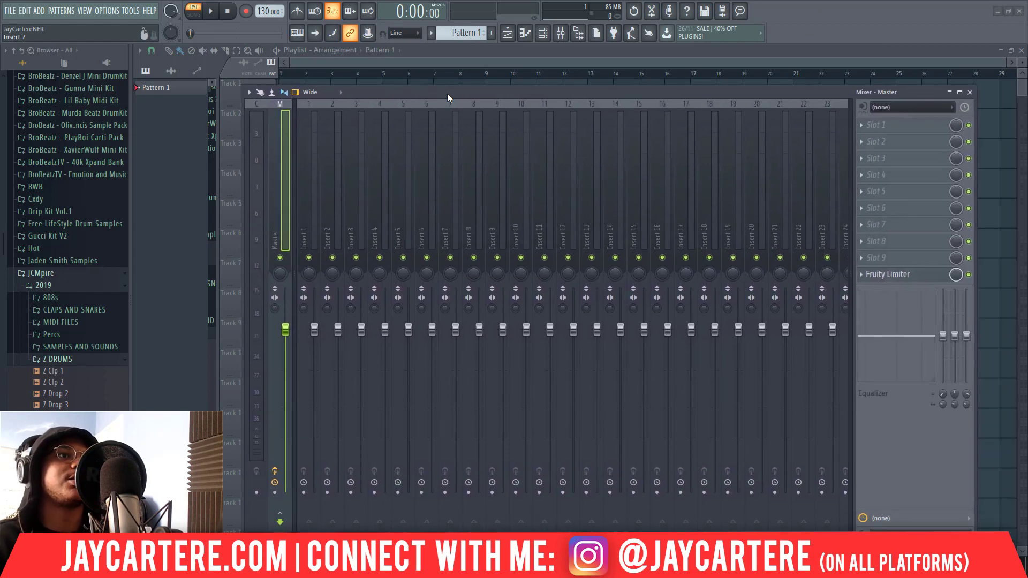
Select mixer Insert 2 and list its audio inputs: In 1 - In 2, In 1, In 2
{"action": "left_click_drag", "start_coordinate": [404, 95], "coordinate": [383, 67]}
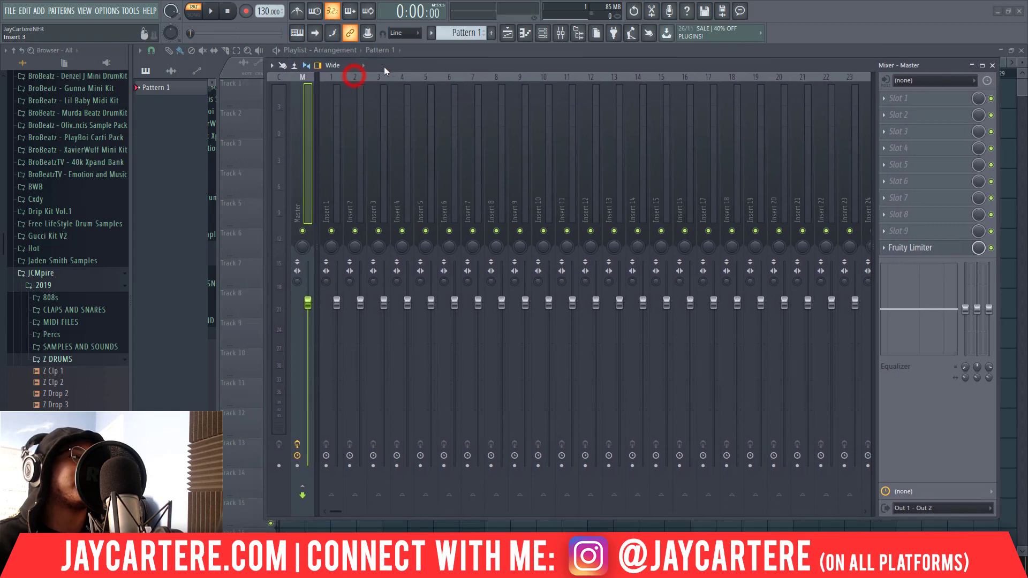
{"action": "left_click", "coordinate": [327, 190]}
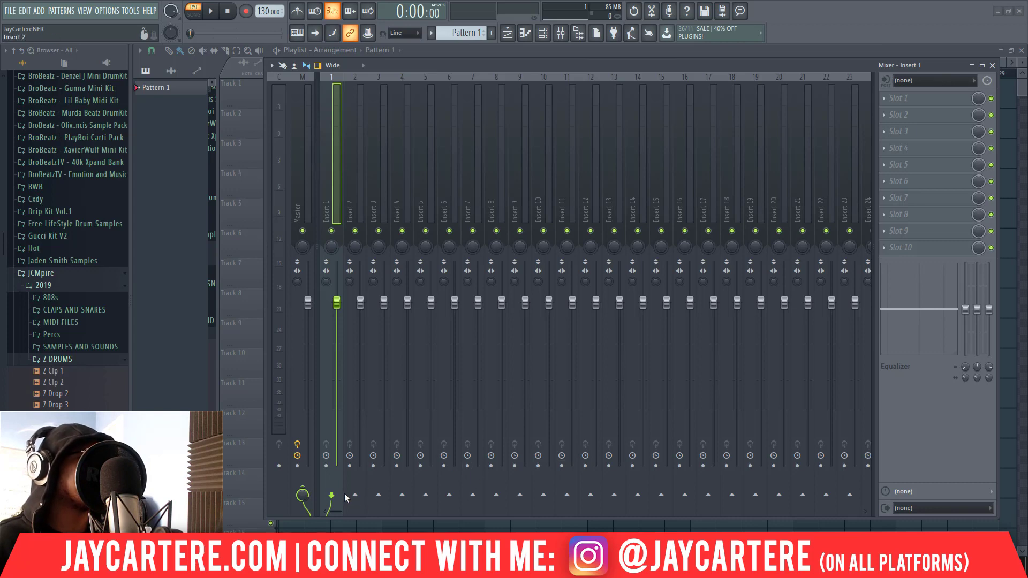
{"action": "left_click", "coordinate": [351, 183]}
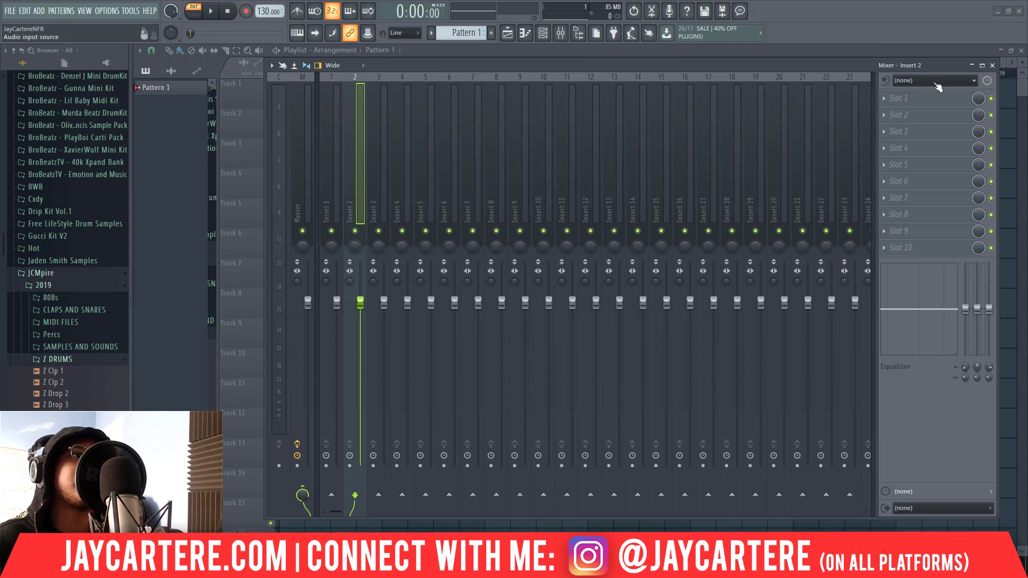
{"action": "left_click", "coordinate": [970, 82]}
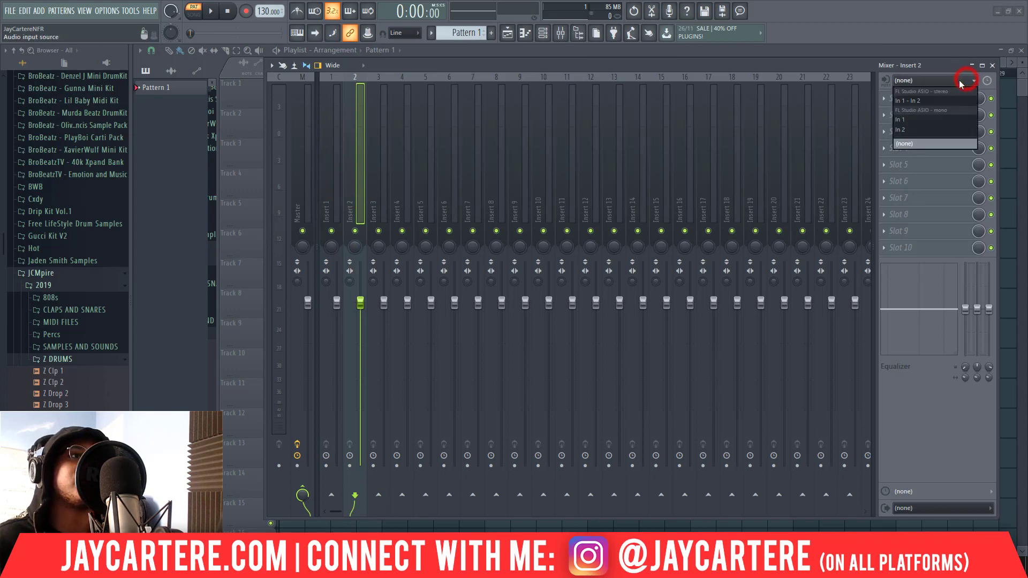
Set Insert 2's audio input to mono In 1 instead of stereo In 1 - In 2
{"action": "left_click", "coordinate": [923, 100]}
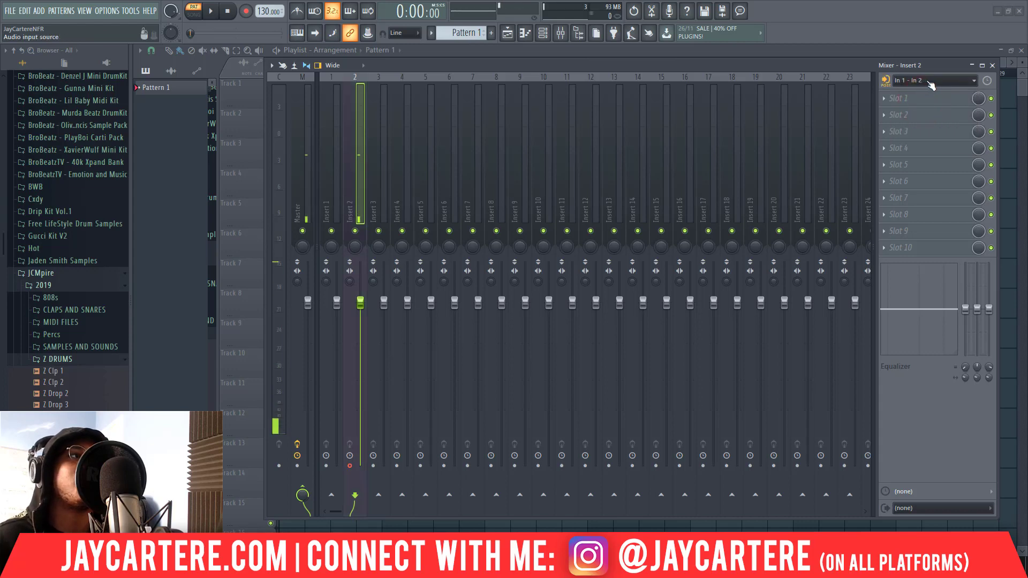
{"action": "left_click", "coordinate": [355, 230]}
{"action": "left_click", "coordinate": [947, 80]}
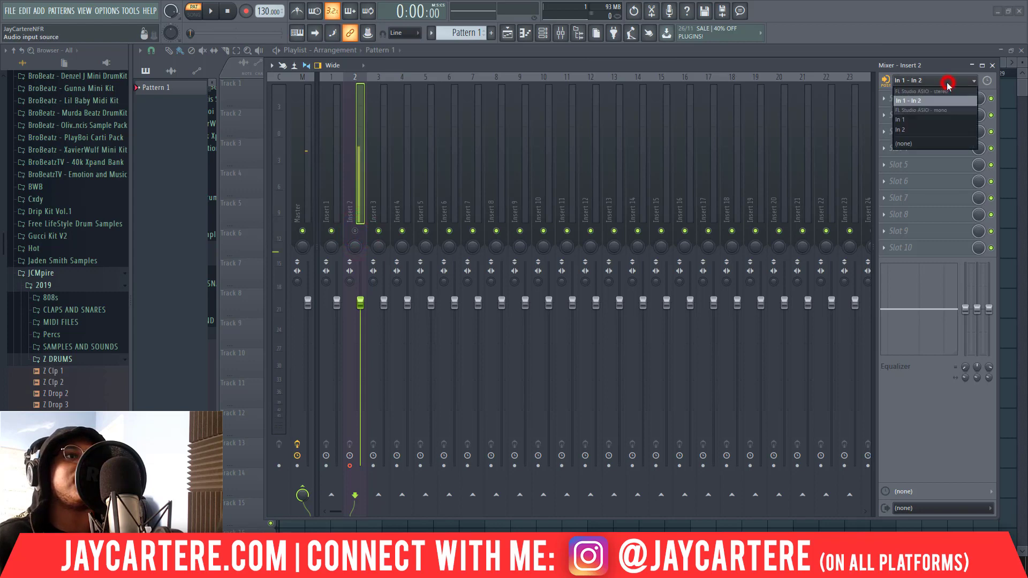
{"action": "left_click", "coordinate": [928, 118]}
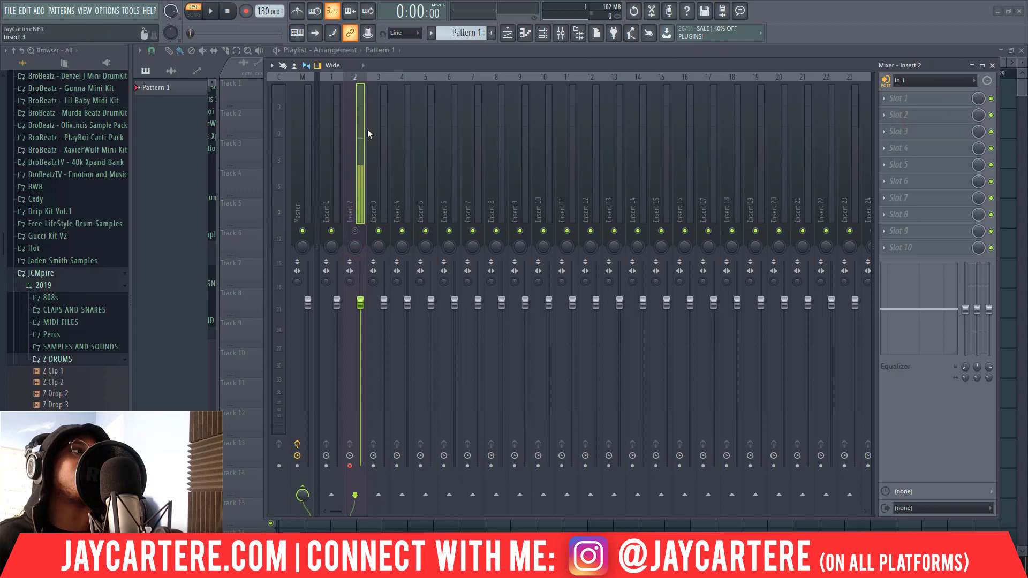
Toggle Insert 2's mute to check the input and move the mixer off the playlist
{"action": "left_click", "coordinate": [948, 79]}
{"action": "left_click", "coordinate": [935, 64]}
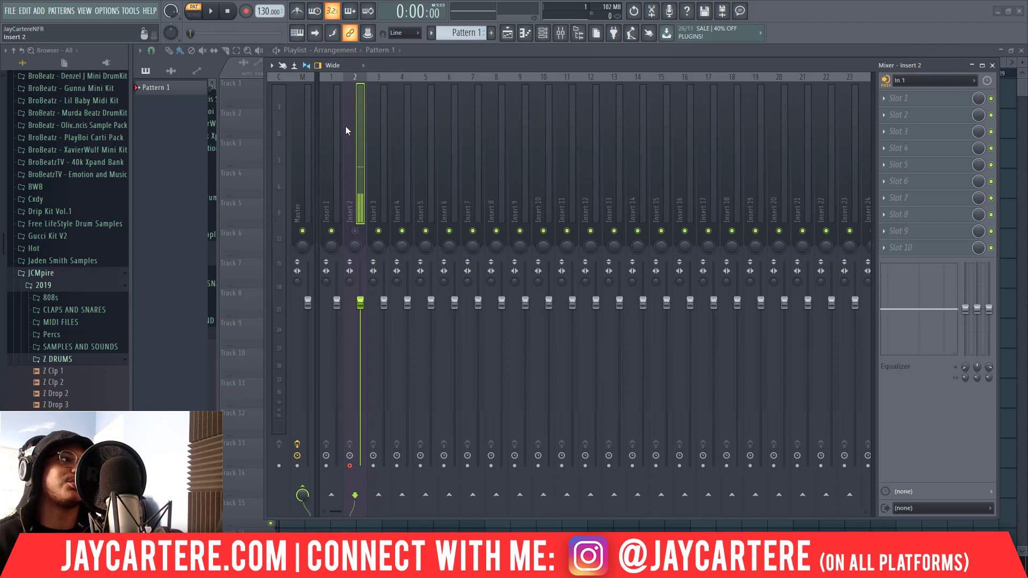
{"action": "left_click", "coordinate": [355, 230]}
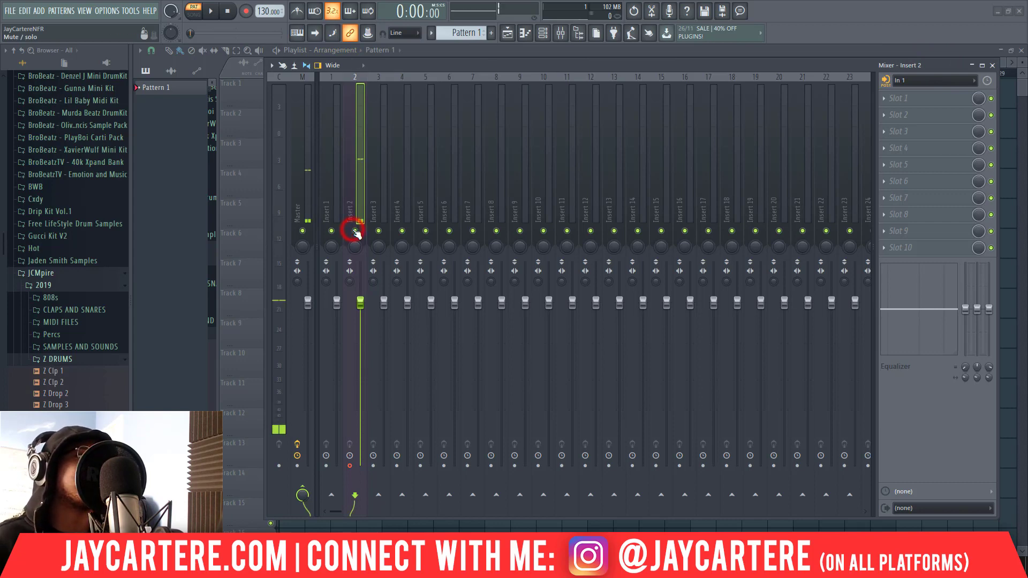
{"action": "left_click", "coordinate": [355, 231]}
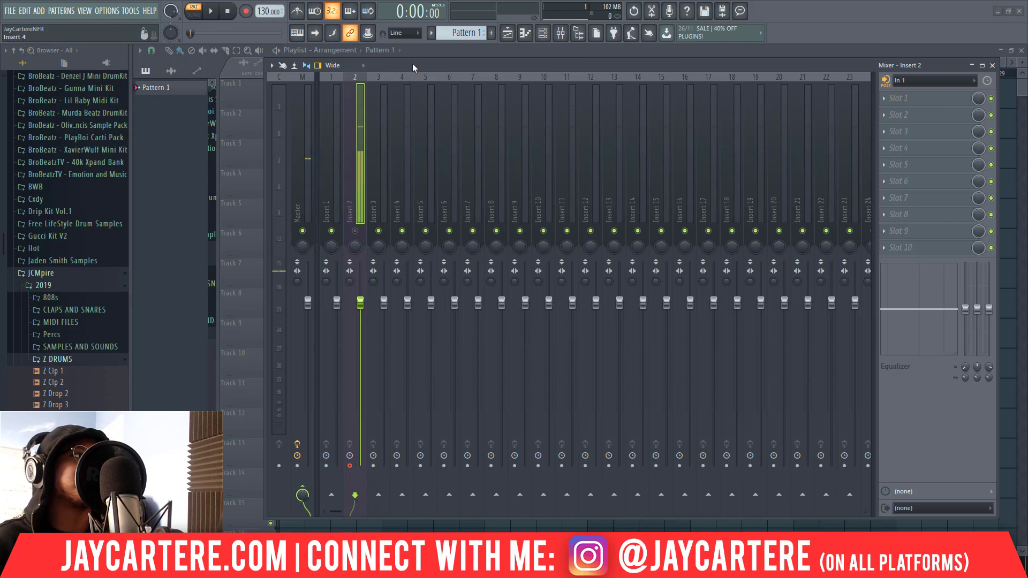
{"action": "mouse_move", "coordinate": [412, 63]}
{"action": "left_mouse_down"}
{"action": "mouse_move", "coordinate": [494, 62]}
{"action": "mouse_move", "coordinate": [397, 61]}
{"action": "mouse_move", "coordinate": [422, 76]}
{"action": "left_mouse_up"}
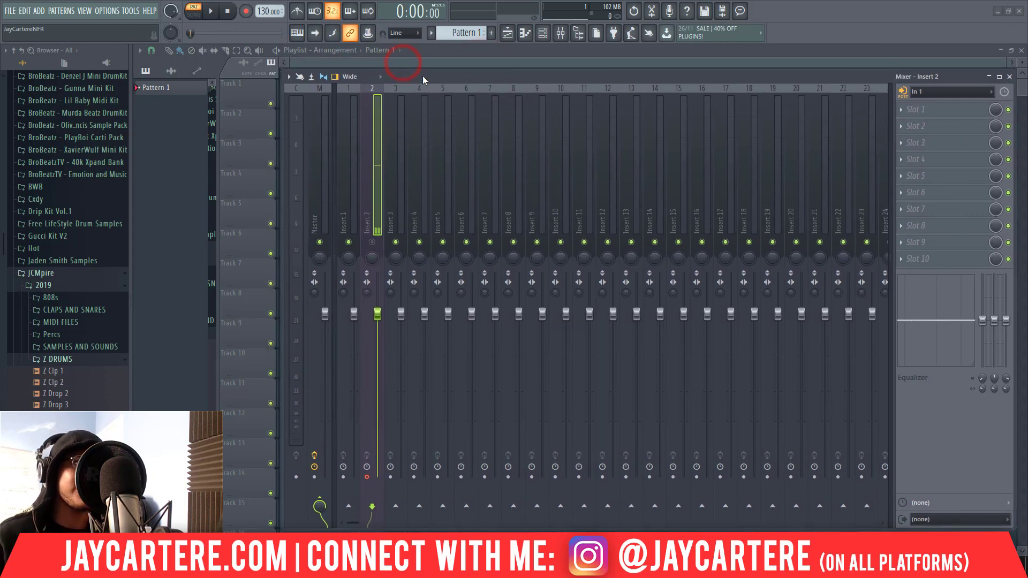
Switch from PAT to SONG mode and start recording the vocal on Insert 2
{"action": "left_click_drag", "start_coordinate": [539, 76], "coordinate": [635, 86]}
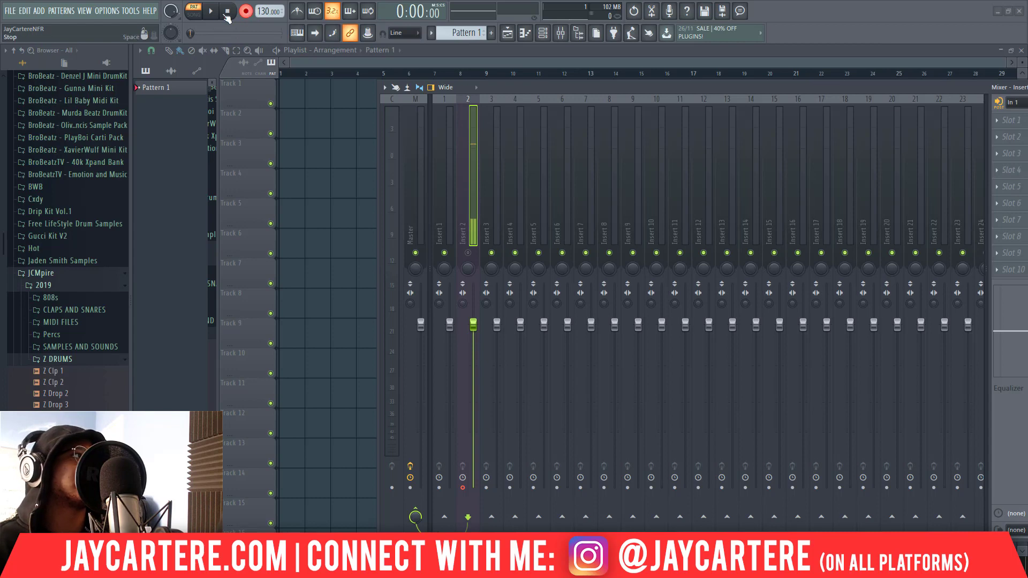
{"action": "left_click", "coordinate": [195, 14]}
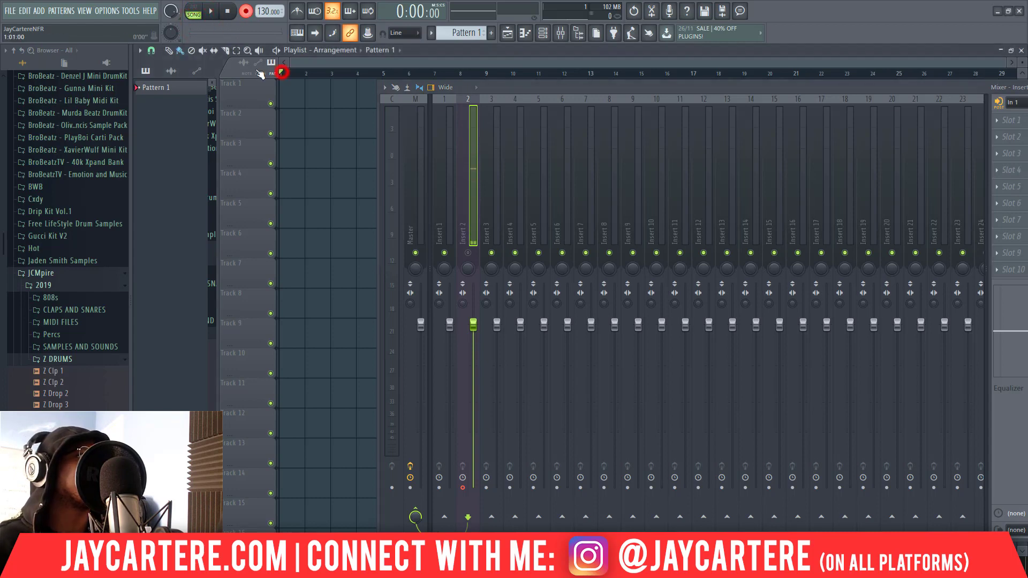
{"action": "left_click", "coordinate": [211, 12]}
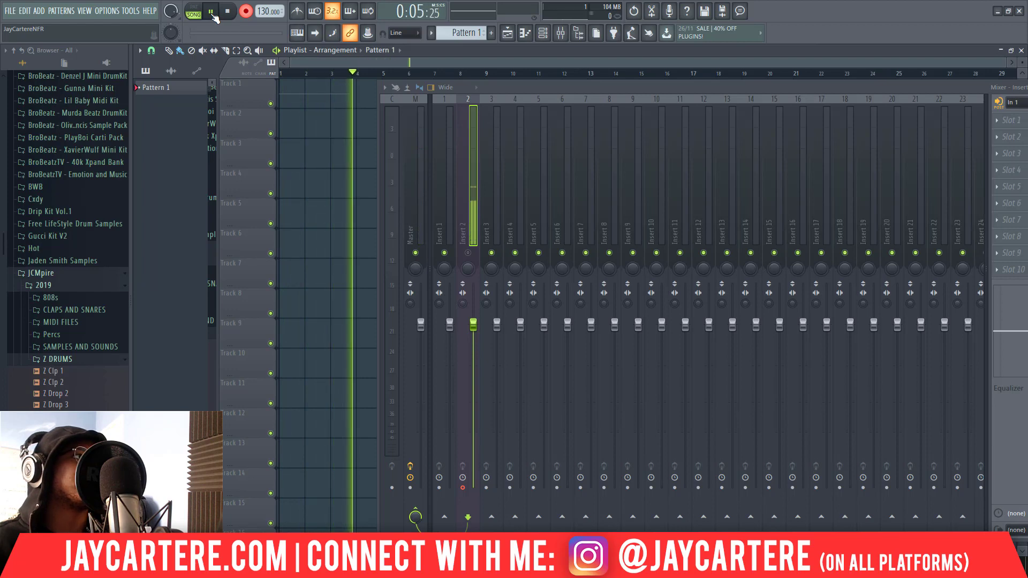
Stop recording, turn on Normalize for the new vocal clip, and select it on Track 1
{"action": "key", "text": "space"}
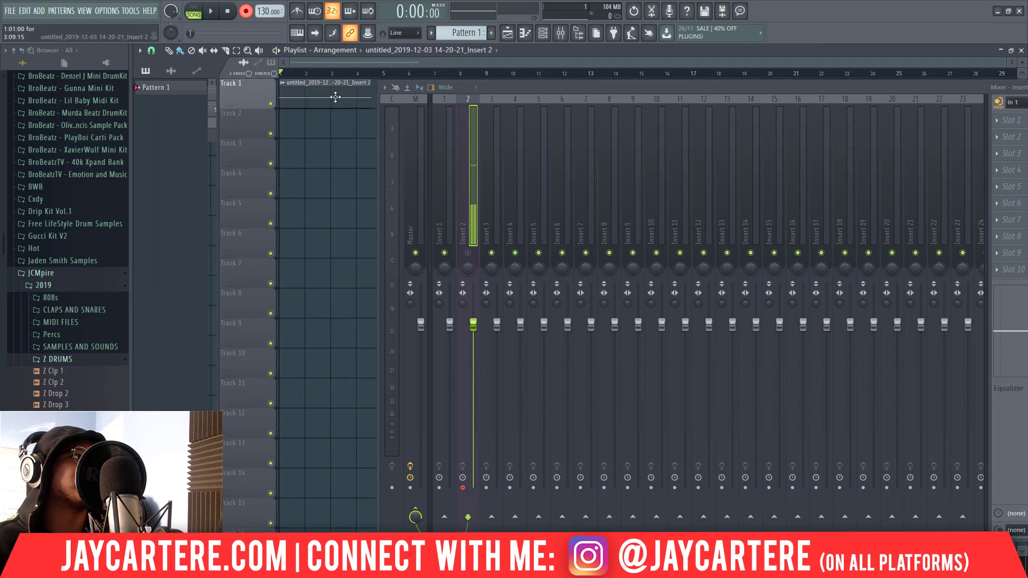
{"action": "double_click", "coordinate": [329, 90]}
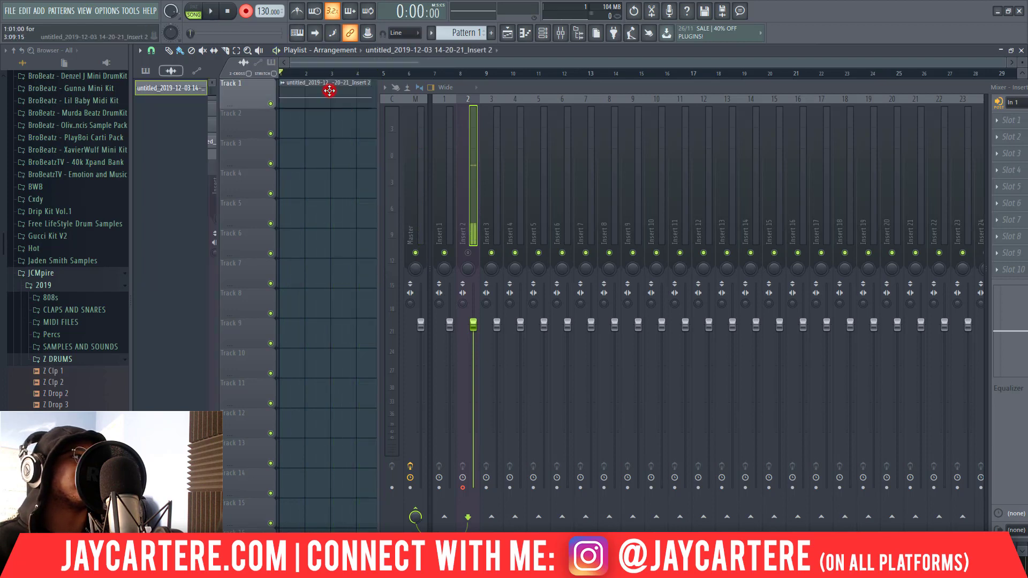
{"action": "left_click", "coordinate": [494, 86]}
{"action": "left_click", "coordinate": [408, 296]}
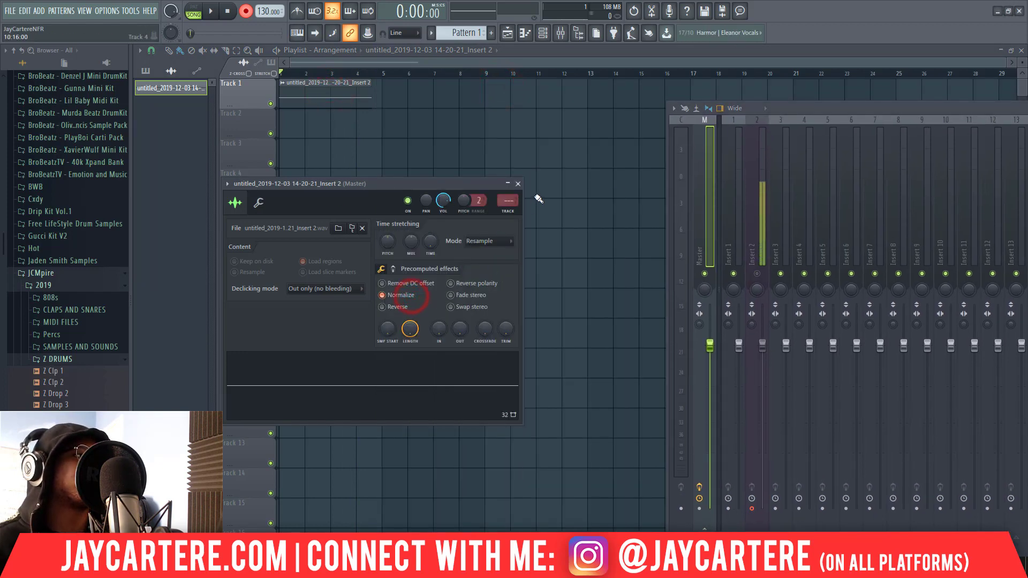
{"action": "left_click", "coordinate": [518, 184]}
{"action": "left_click_drag", "start_coordinate": [811, 110], "coordinate": [508, 94]}
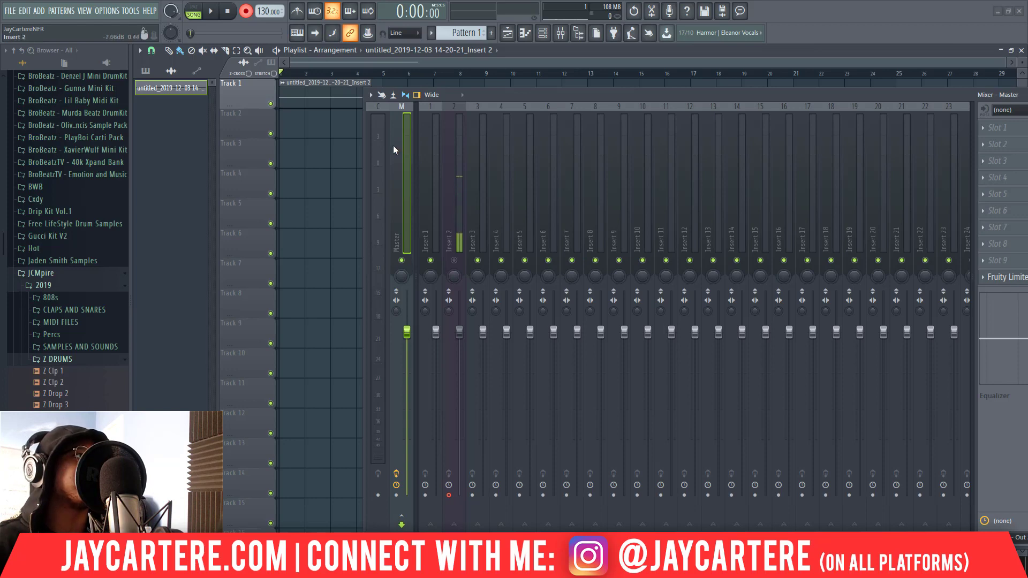
{"action": "left_click", "coordinate": [341, 119]}
Delete the first take, unmute Insert 2, and record a second vocal take onto Track 1
{"action": "right_click", "coordinate": [327, 104]}
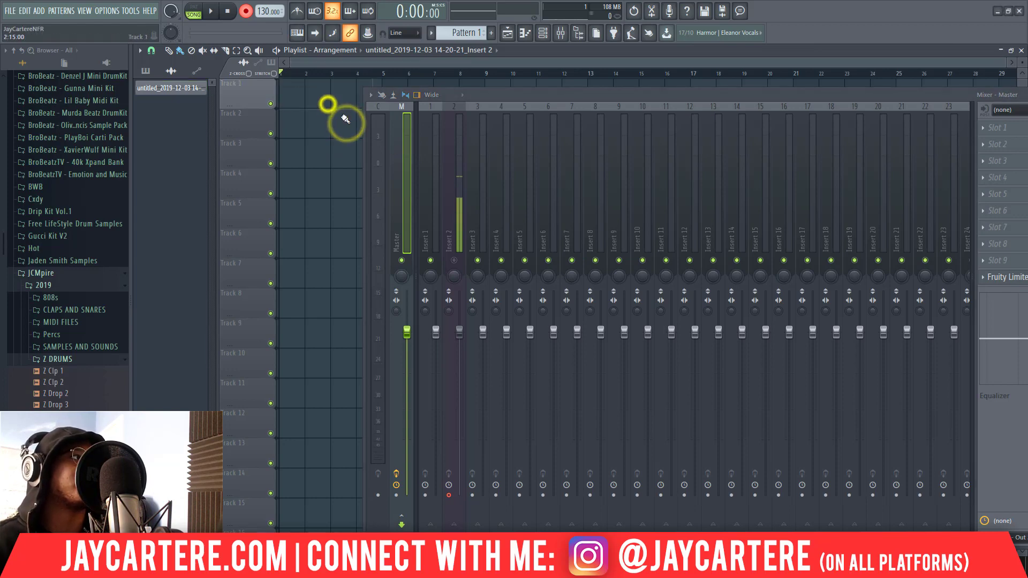
{"action": "left_click", "coordinate": [454, 261]}
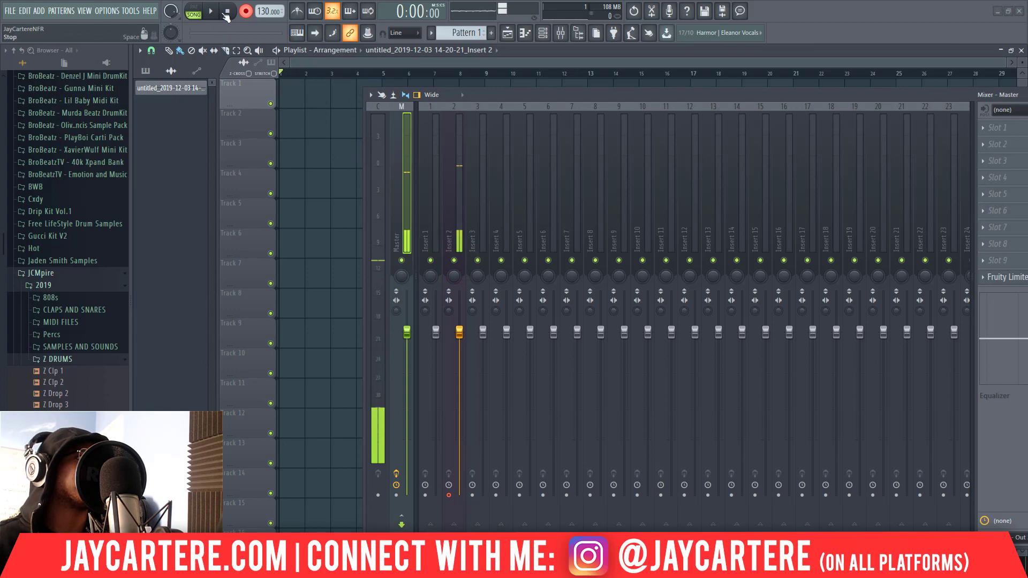
{"action": "key", "text": "space"}
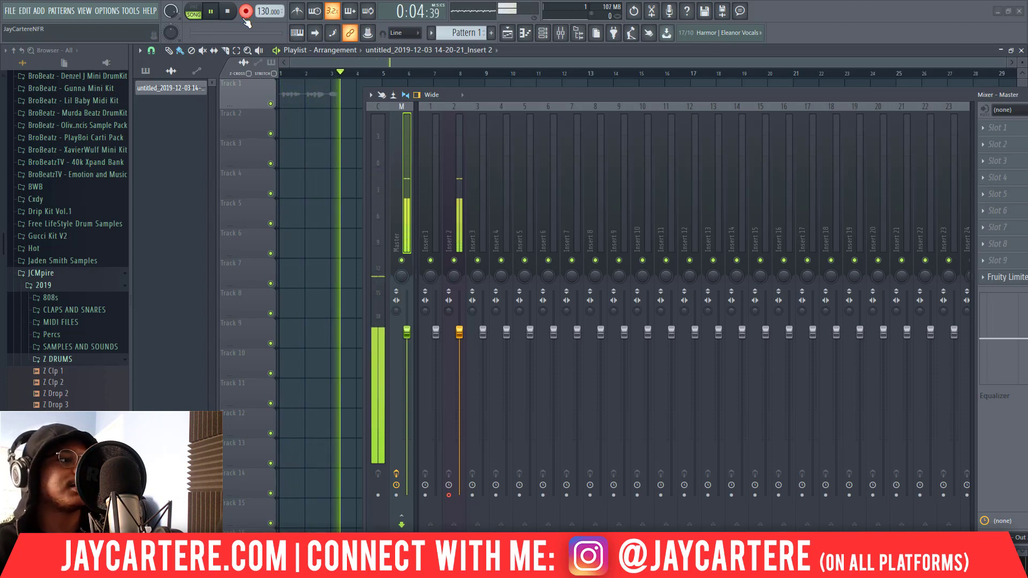
{"action": "left_click", "coordinate": [451, 180]}
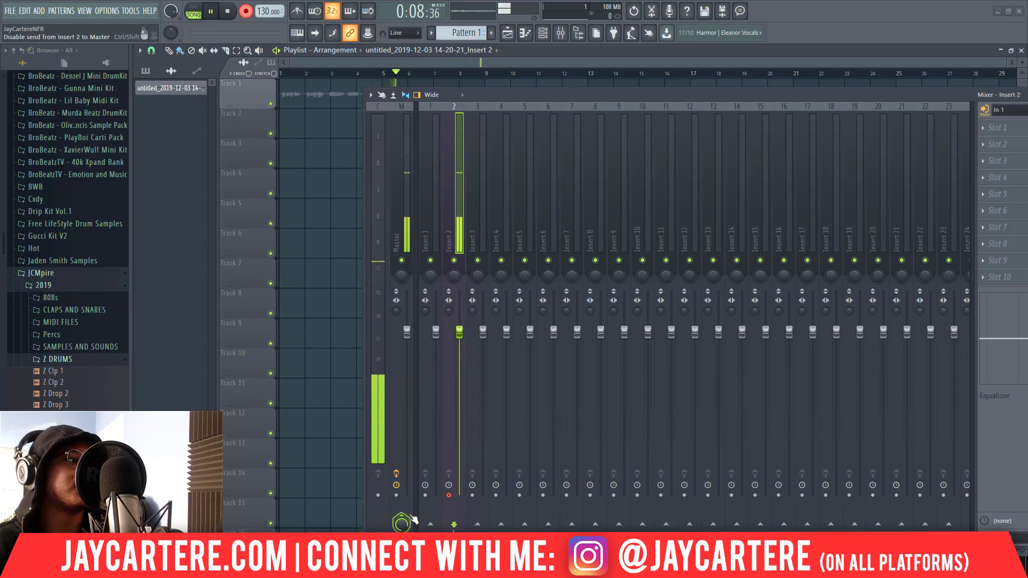
{"action": "left_click_drag", "start_coordinate": [535, 95], "coordinate": [758, 88]}
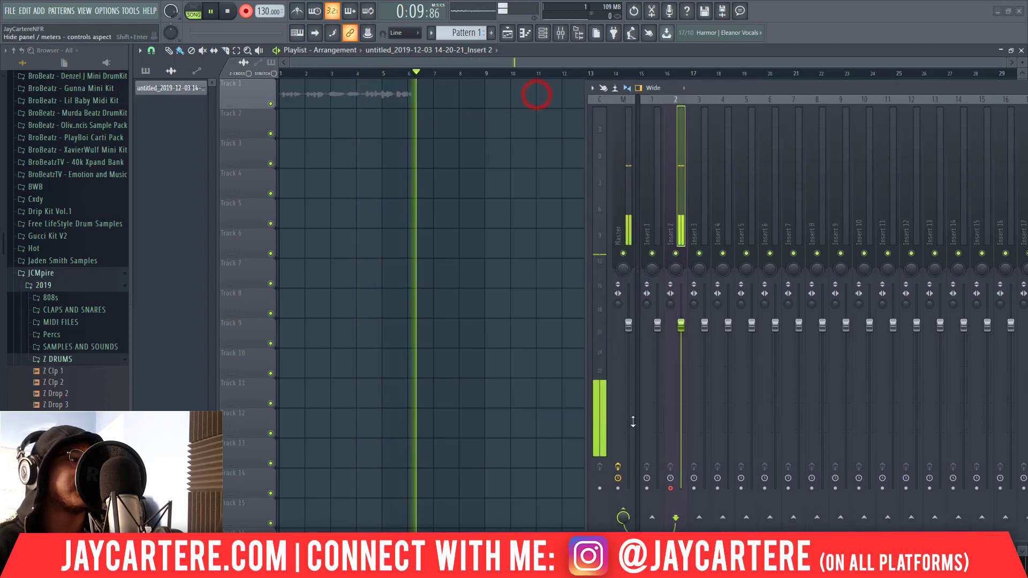
{"action": "left_click", "coordinate": [623, 510]}
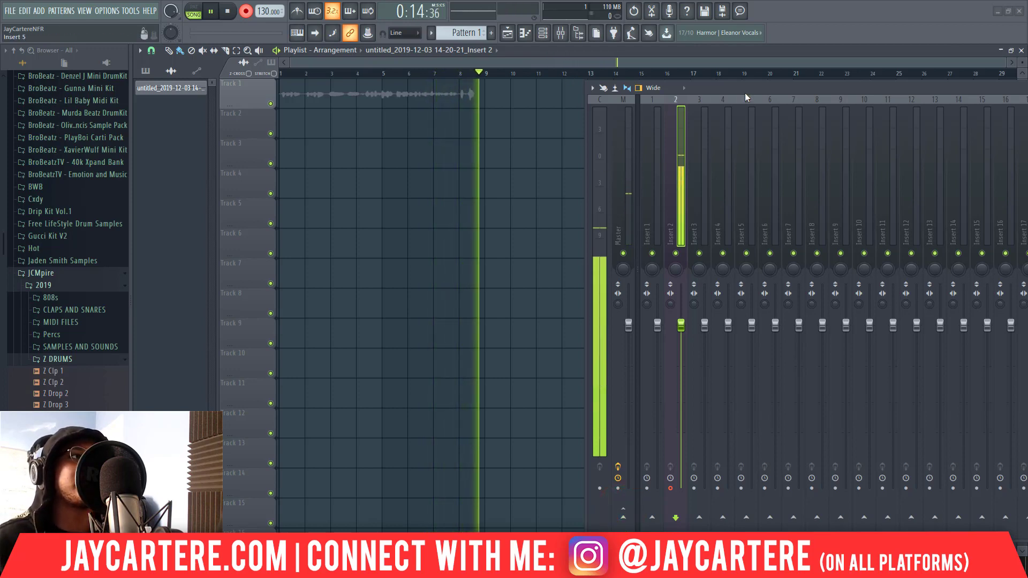
{"action": "left_click_drag", "start_coordinate": [741, 85], "coordinate": [519, 82]}
{"action": "key", "text": "space"}
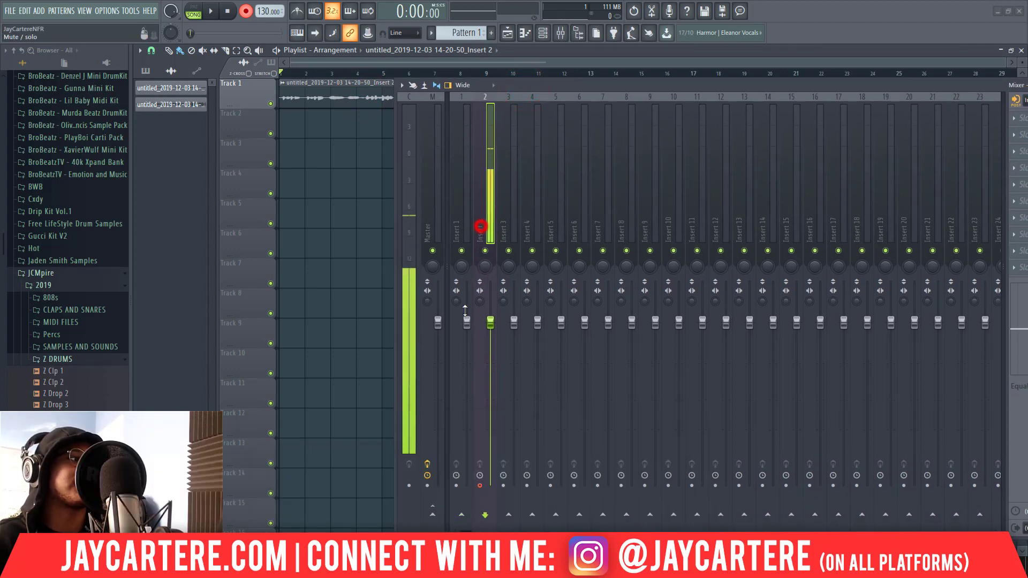
Enable Insert 2's send to the Master so the master meter shows the vocal
{"action": "left_click", "coordinate": [433, 515]}
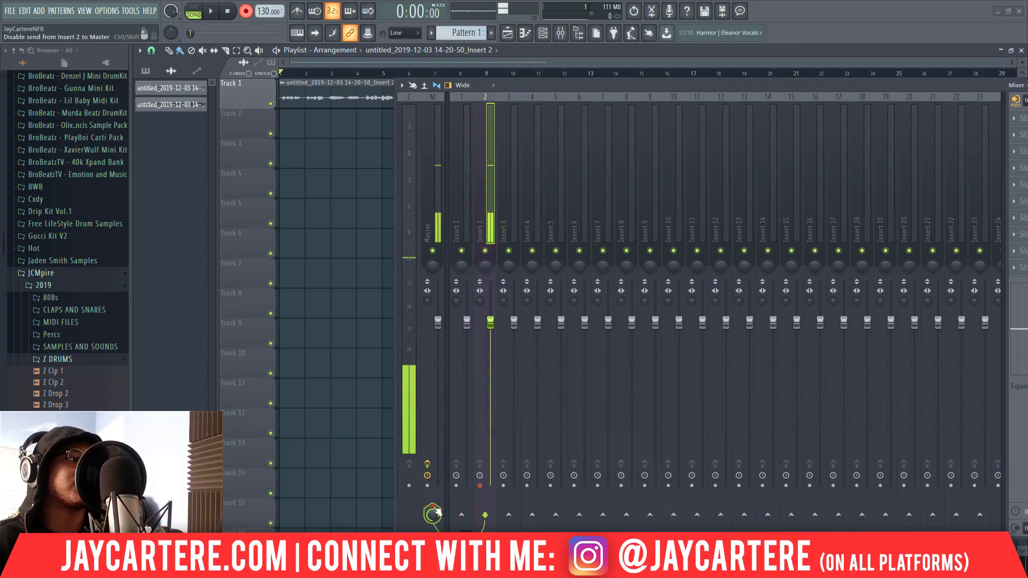
{"action": "left_click", "coordinate": [486, 251]}
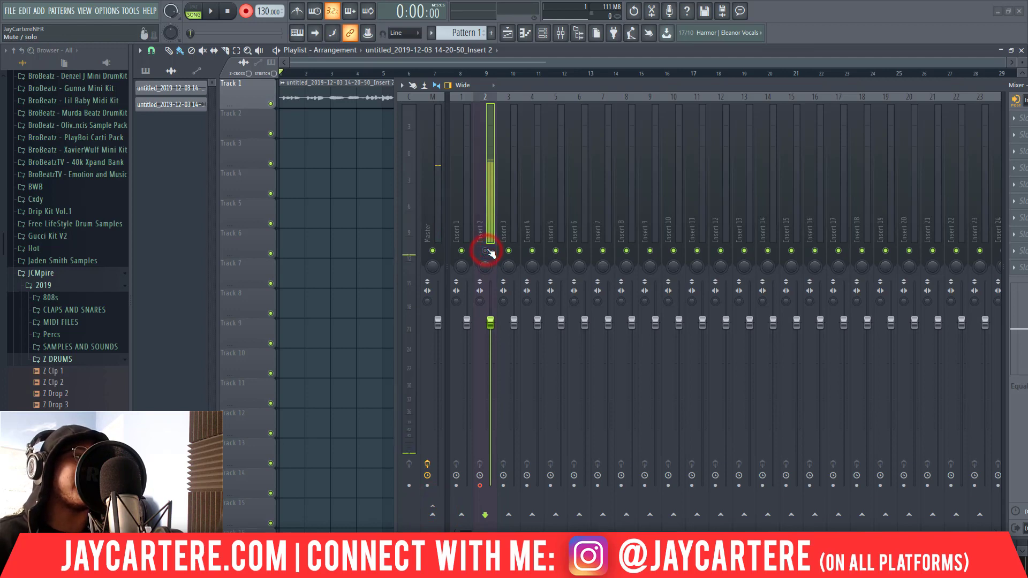
{"action": "mouse_move", "coordinate": [516, 82]}
{"action": "left_mouse_down"}
{"action": "mouse_move", "coordinate": [579, 184]}
{"action": "mouse_move", "coordinate": [537, 109]}
{"action": "mouse_move", "coordinate": [456, 110]}
{"action": "mouse_move", "coordinate": [372, 79]}
{"action": "mouse_move", "coordinate": [403, 88]}
{"action": "left_mouse_up"}
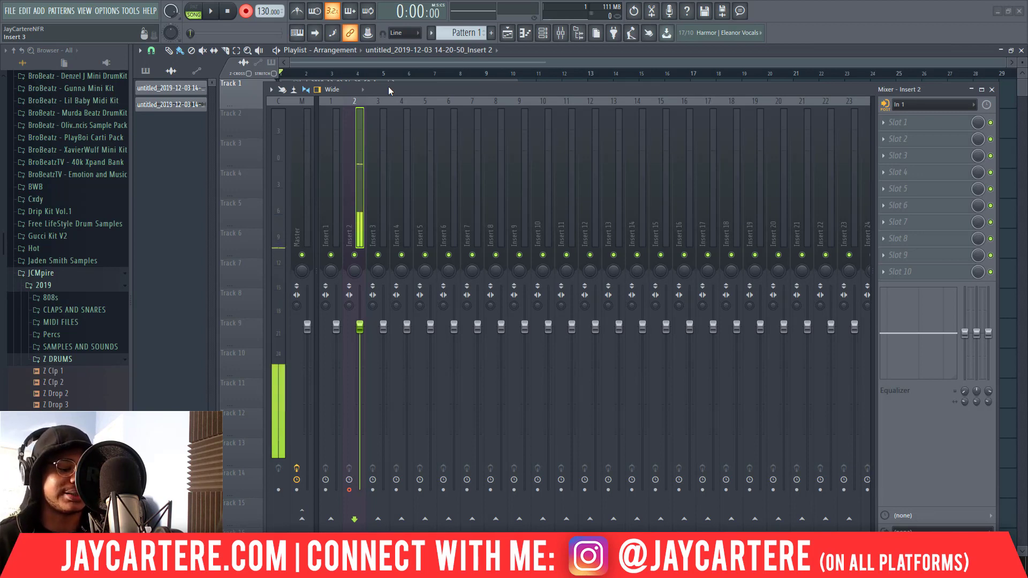
{"action": "left_click_drag", "start_coordinate": [467, 89], "coordinate": [729, 111]}
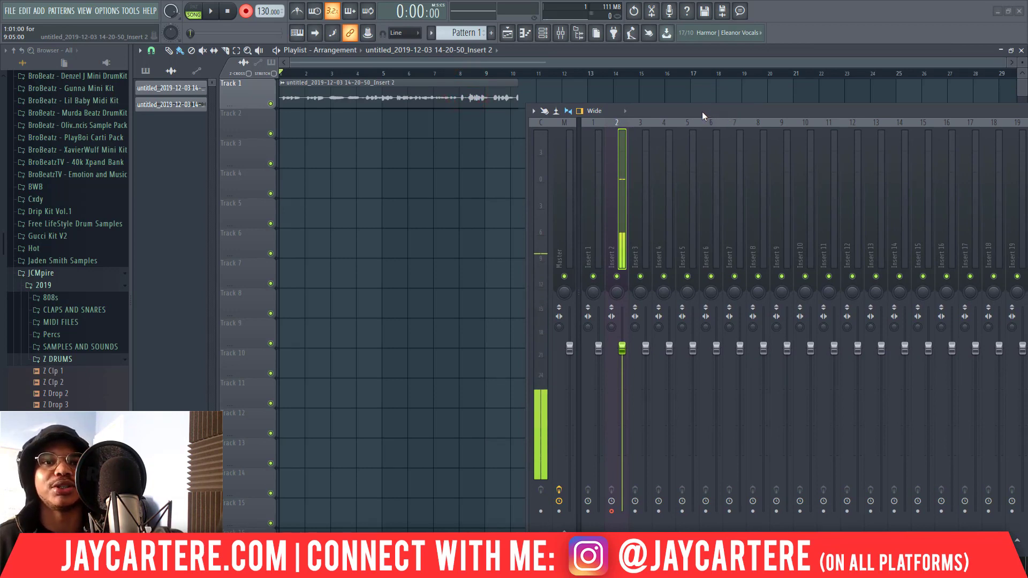
{"action": "left_click_drag", "start_coordinate": [688, 111], "coordinate": [737, 116]}
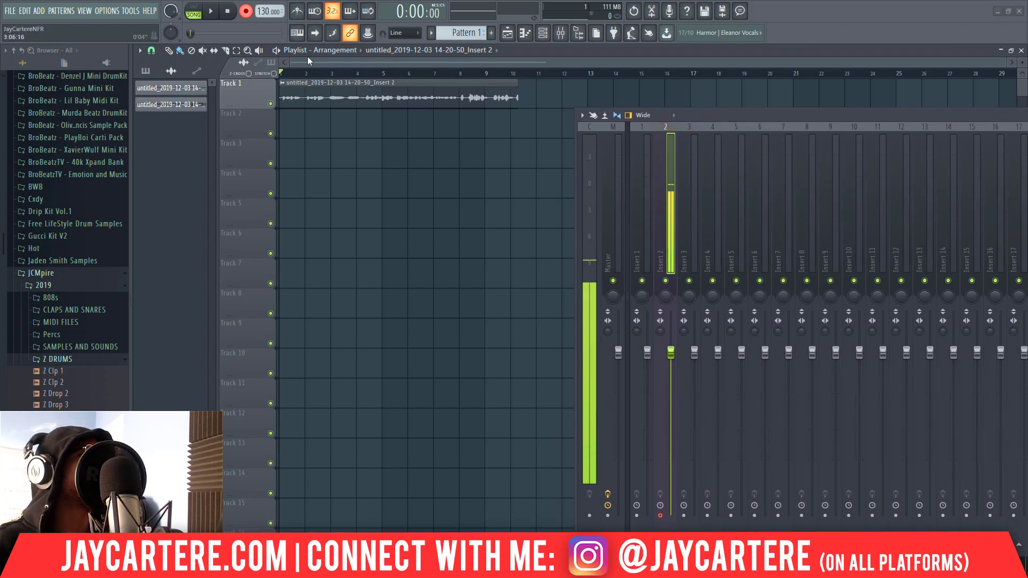
{"action": "left_click_drag", "start_coordinate": [516, 71], "coordinate": [280, 73]}
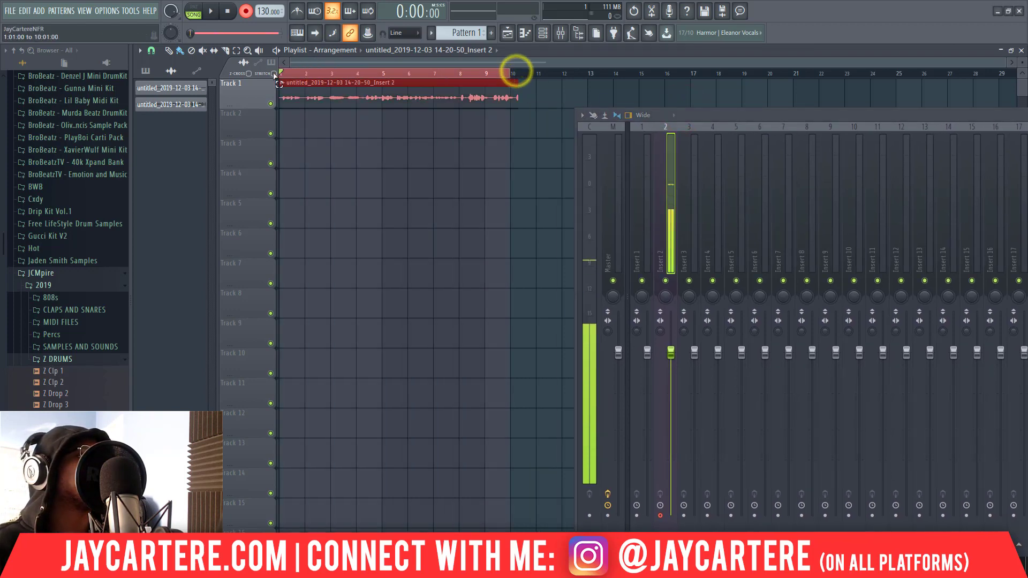
{"action": "right_click", "coordinate": [306, 74]}
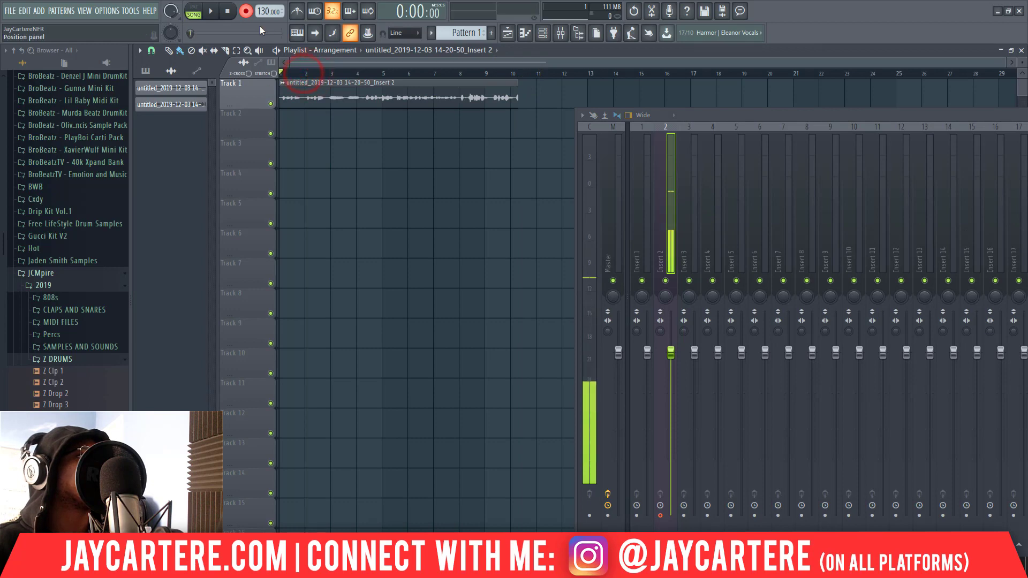
{"action": "left_click_drag", "start_coordinate": [696, 113], "coordinate": [686, 88]}
{"action": "key", "text": "space"}
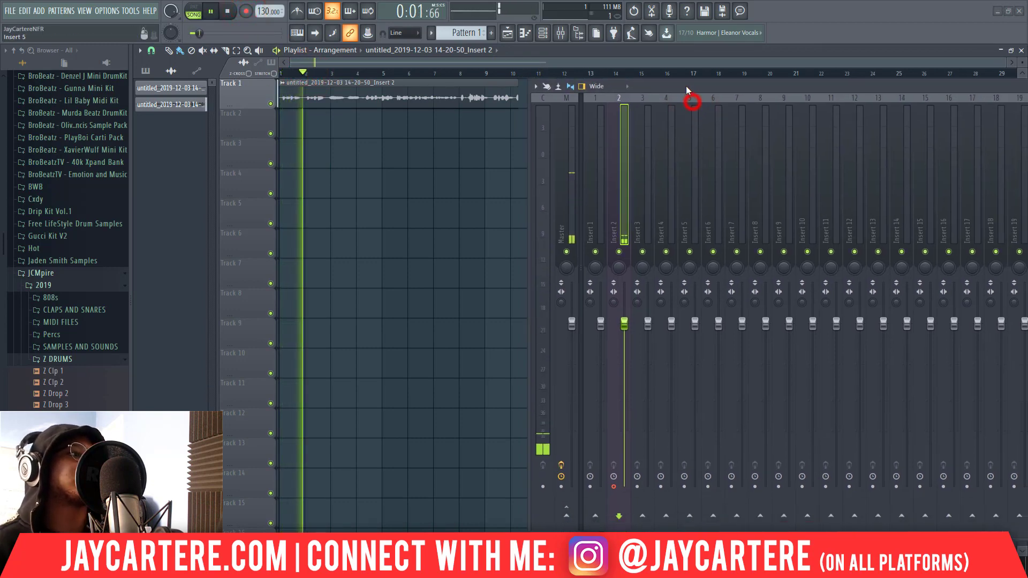
{"action": "left_click", "coordinate": [565, 164]}
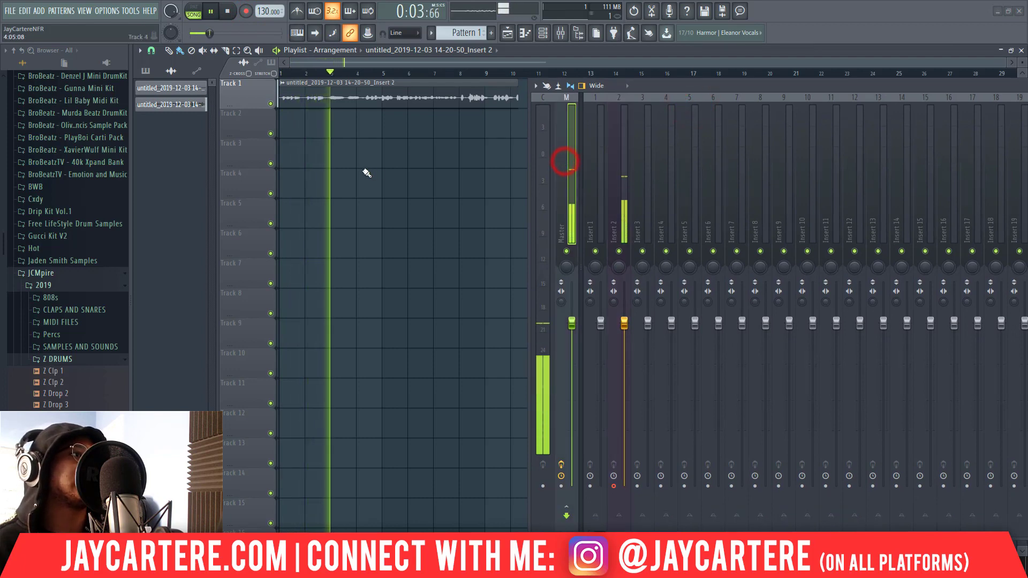
{"action": "key", "text": "space"}
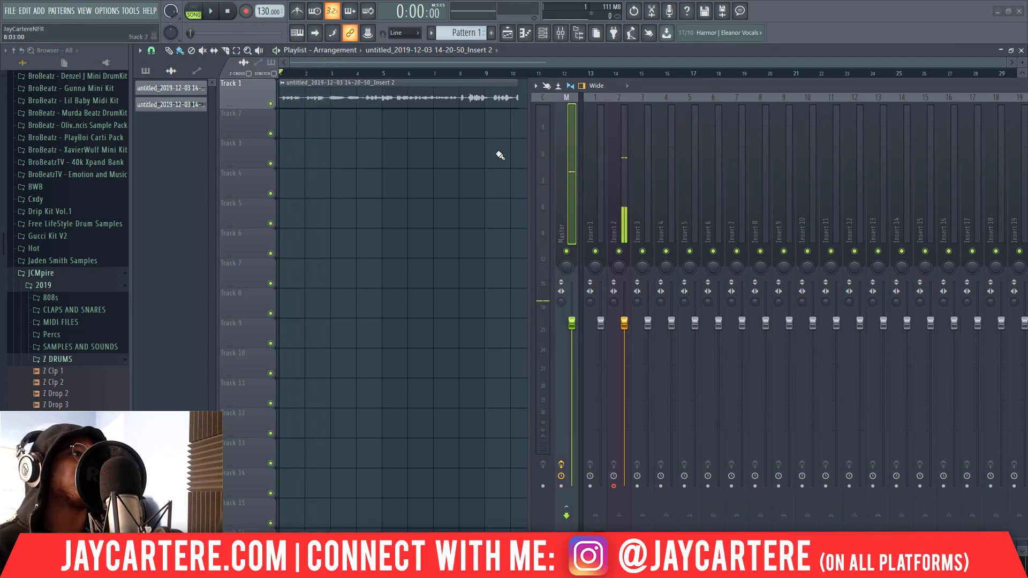
{"action": "left_click_drag", "start_coordinate": [647, 88], "coordinate": [661, 64]}
{"action": "left_click", "coordinate": [634, 157]}
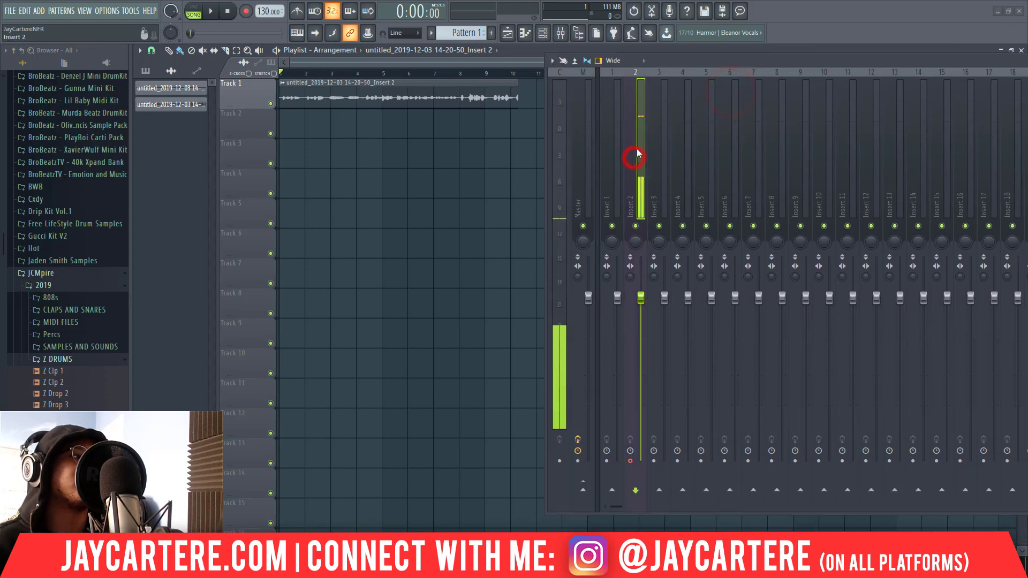
{"action": "left_click_drag", "start_coordinate": [693, 60], "coordinate": [767, 134]}
Set the vocal clip's TRACK field to mixer track 3 in its sample settings
{"action": "double_click", "coordinate": [371, 102]}
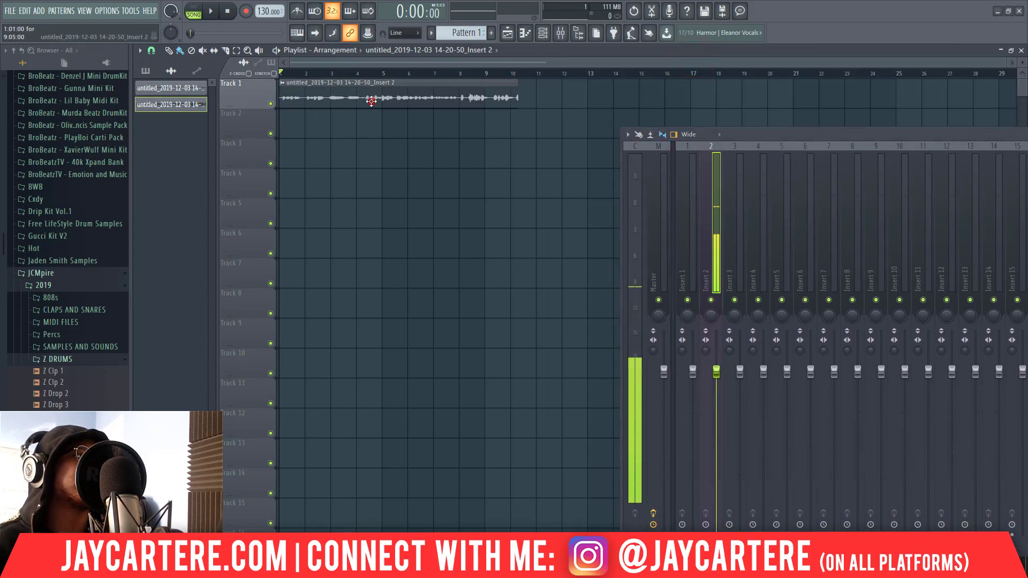
{"action": "left_click_drag", "start_coordinate": [478, 196], "coordinate": [491, 169]}
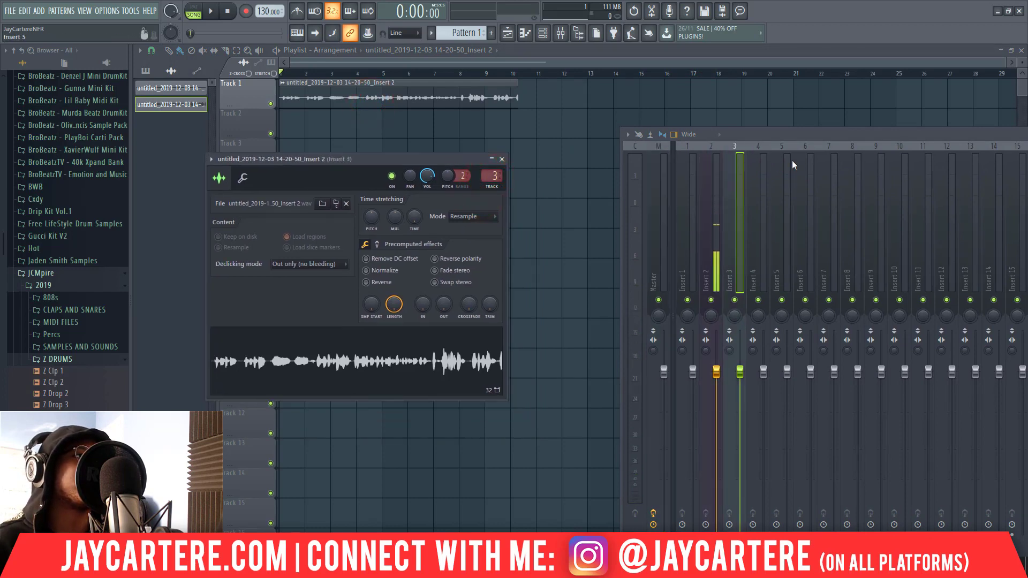
{"action": "left_click_drag", "start_coordinate": [771, 135], "coordinate": [427, 78]}
{"action": "left_click", "coordinate": [501, 159]}
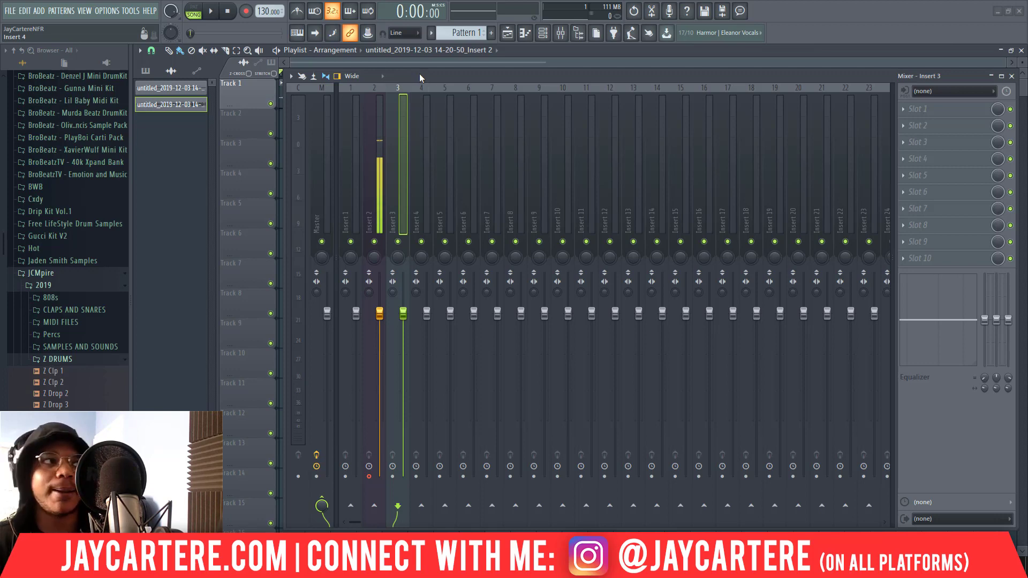
Check the vocal clip's channel settings, then rearrange the mixer window to show more inserts
{"action": "left_click_drag", "start_coordinate": [417, 76], "coordinate": [681, 154]}
{"action": "left_click", "coordinate": [427, 97]}
{"action": "left_click_drag", "start_coordinate": [438, 155], "coordinate": [413, 114]}
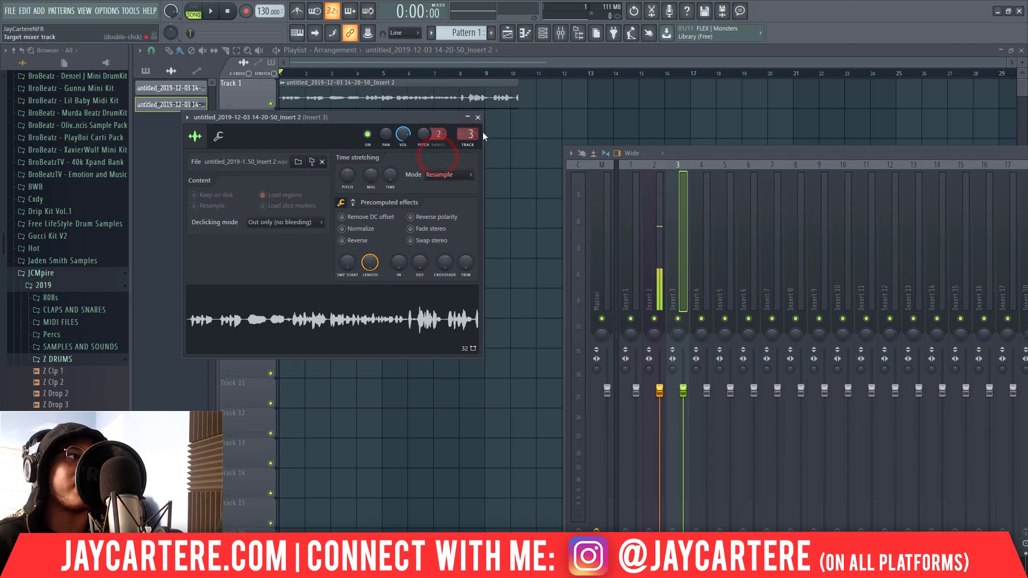
{"action": "left_click", "coordinate": [478, 117]}
{"action": "left_click_drag", "start_coordinate": [729, 154], "coordinate": [511, 144]}
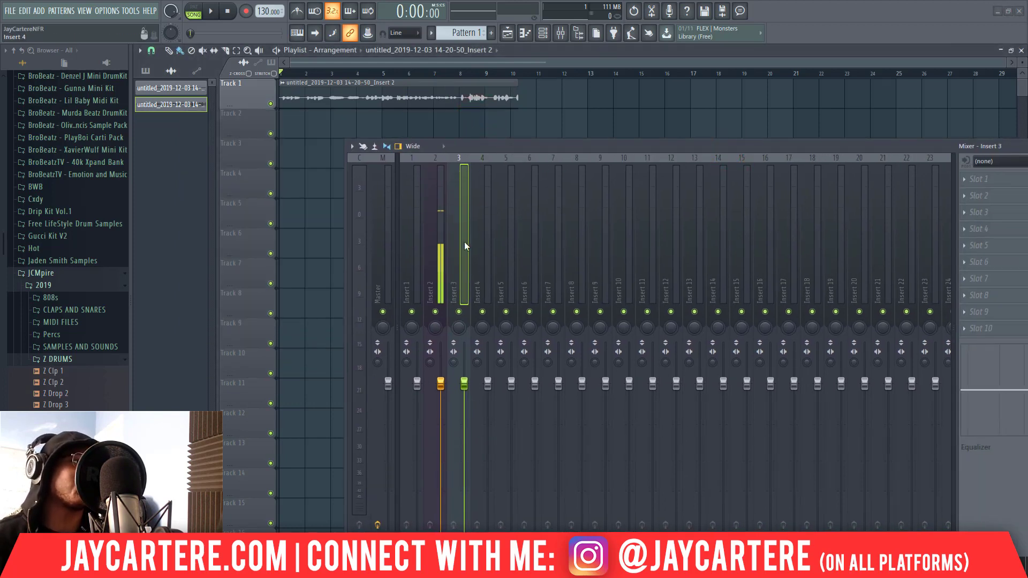
{"action": "mouse_move", "coordinate": [503, 147]}
{"action": "left_mouse_down"}
{"action": "mouse_move", "coordinate": [509, 180]}
{"action": "mouse_move", "coordinate": [465, 149]}
{"action": "left_mouse_up"}
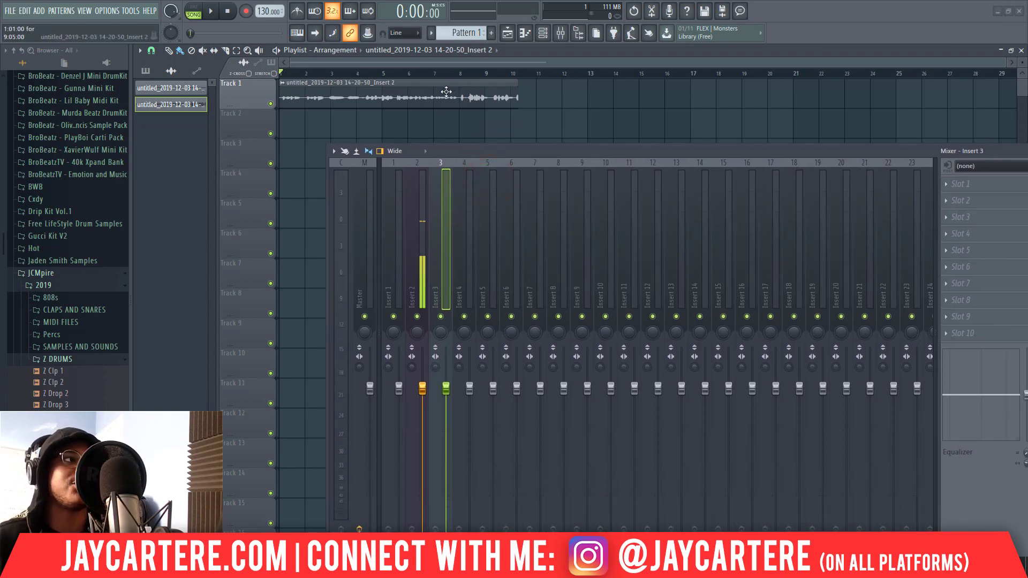
{"action": "left_click_drag", "start_coordinate": [475, 153], "coordinate": [610, 130]}
Select the Insert 2 strip in the mixer
{"action": "left_click", "coordinate": [415, 167]}
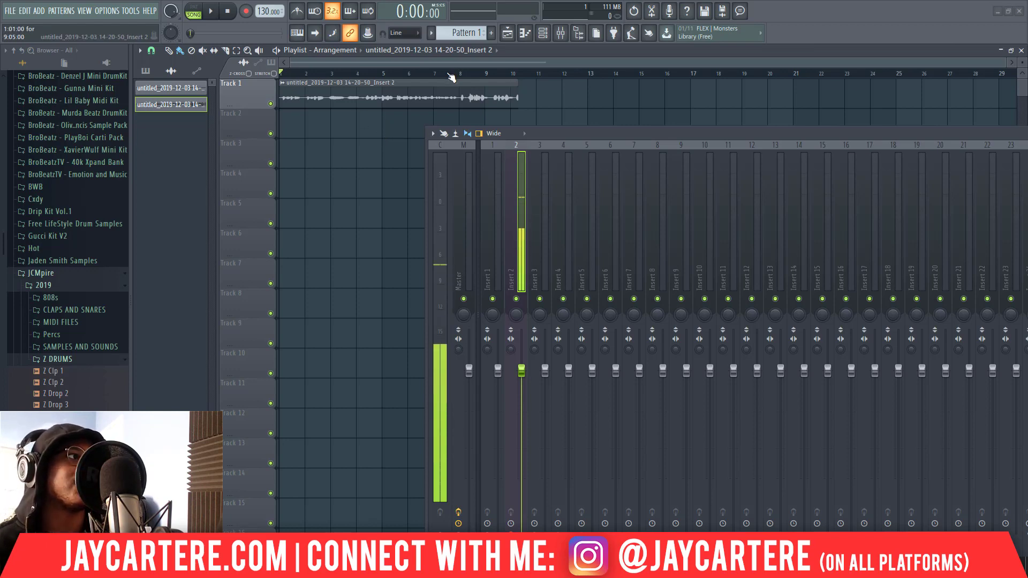
Route Insert 2's output into Insert 3, check Insert 3, then reselect Insert 2
{"action": "mouse_move", "coordinate": [571, 133]}
{"action": "left_mouse_down"}
{"action": "mouse_move", "coordinate": [364, 117]}
{"action": "mouse_move", "coordinate": [454, 70]}
{"action": "mouse_move", "coordinate": [425, 80]}
{"action": "left_mouse_up"}
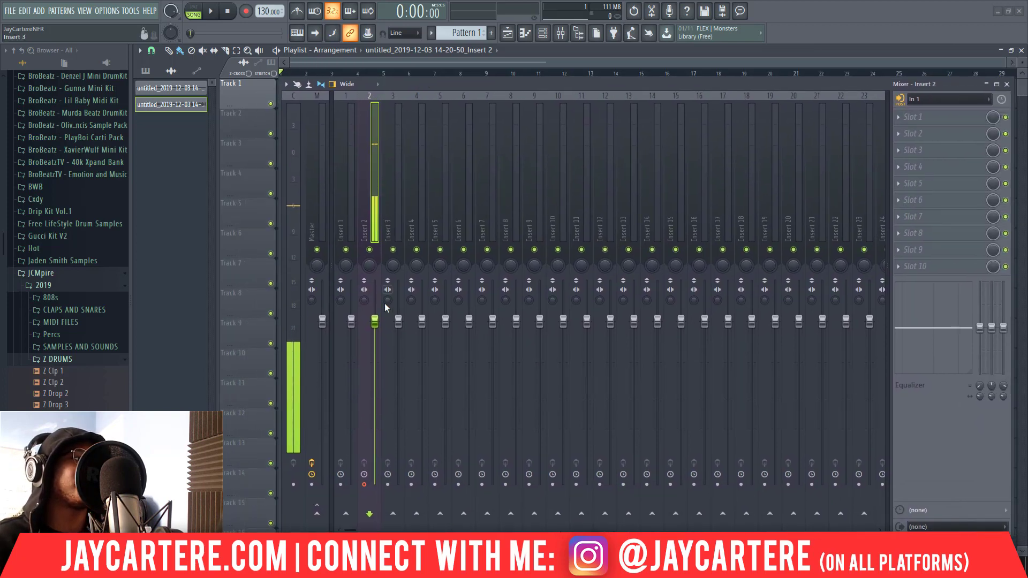
{"action": "left_click", "coordinate": [362, 210]}
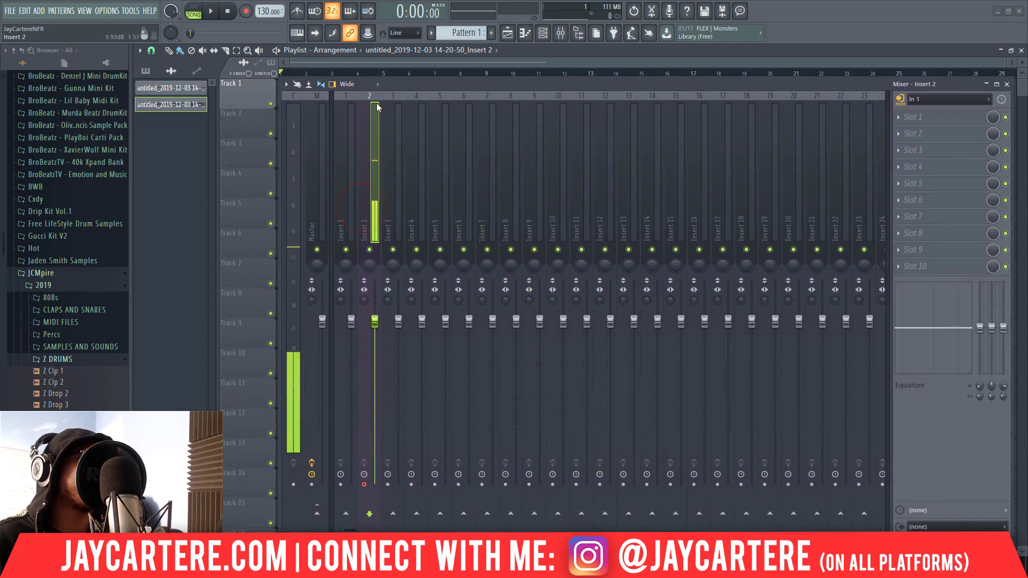
{"action": "left_click_drag", "start_coordinate": [388, 85], "coordinate": [425, 79]}
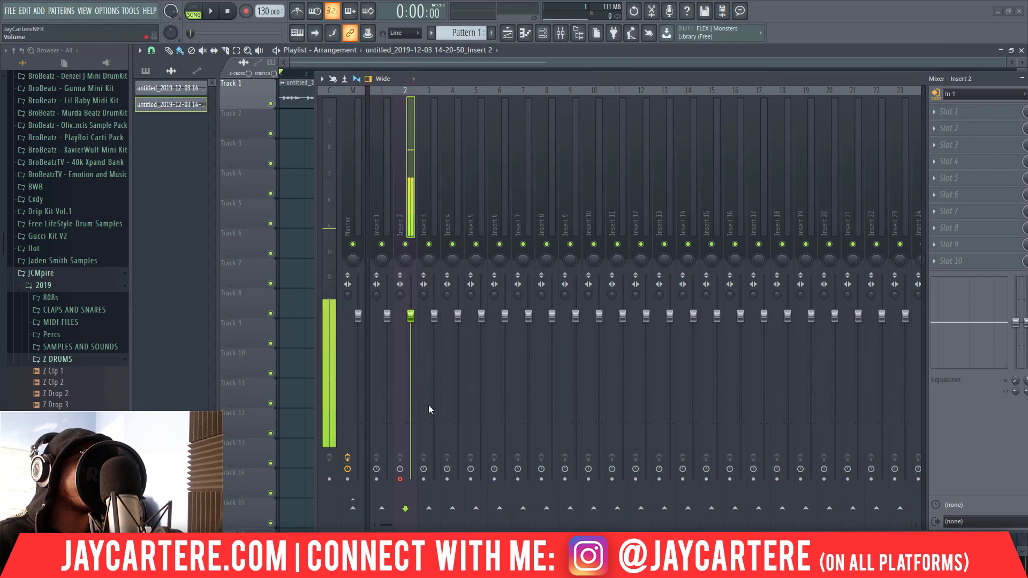
{"action": "left_click", "coordinate": [429, 508]}
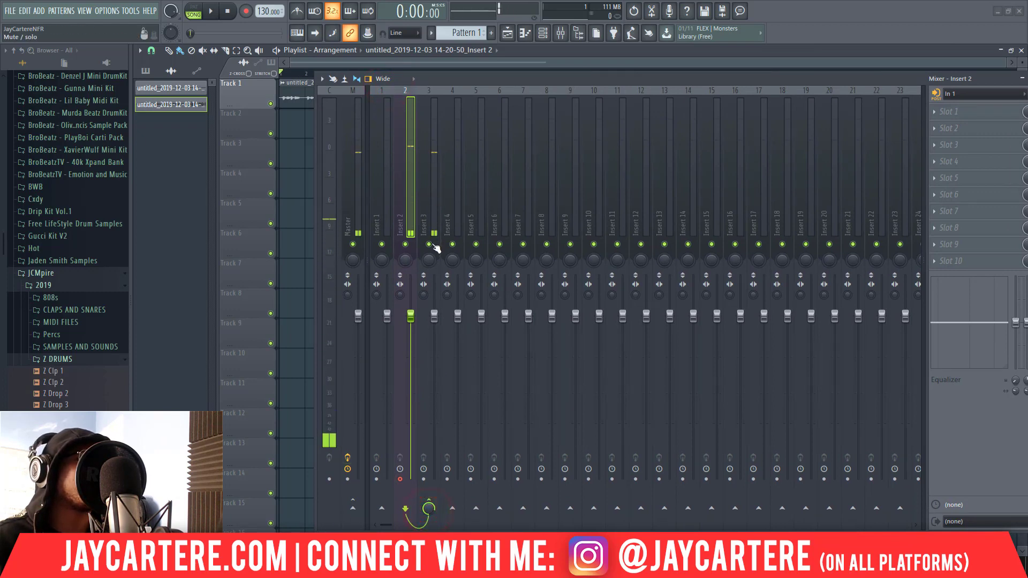
{"action": "left_click", "coordinate": [429, 244]}
{"action": "left_click", "coordinate": [431, 174]}
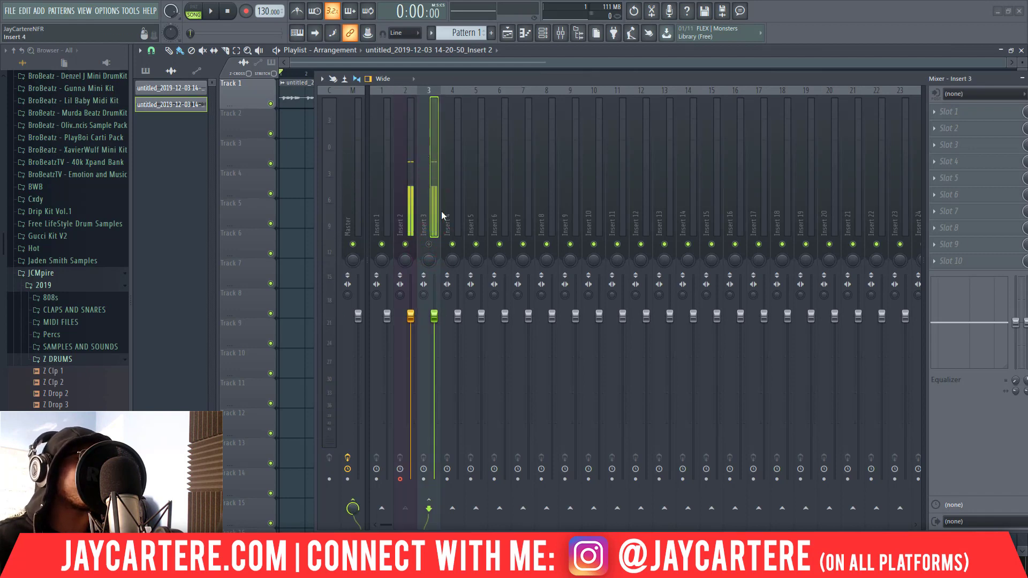
{"action": "left_click_drag", "start_coordinate": [456, 72], "coordinate": [371, 76]}
{"action": "left_click", "coordinate": [313, 197]}
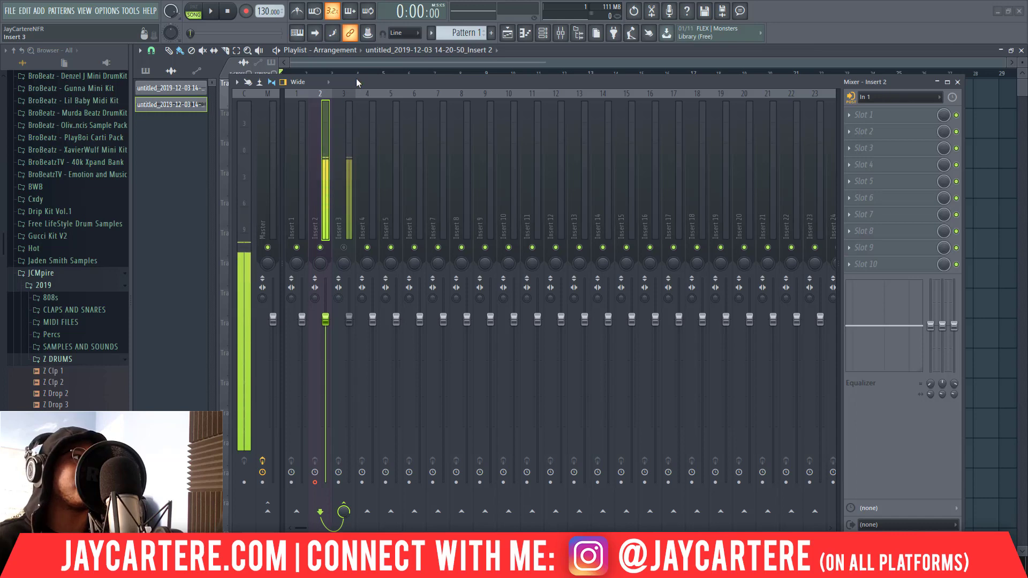
{"action": "left_click_drag", "start_coordinate": [366, 78], "coordinate": [434, 90]}
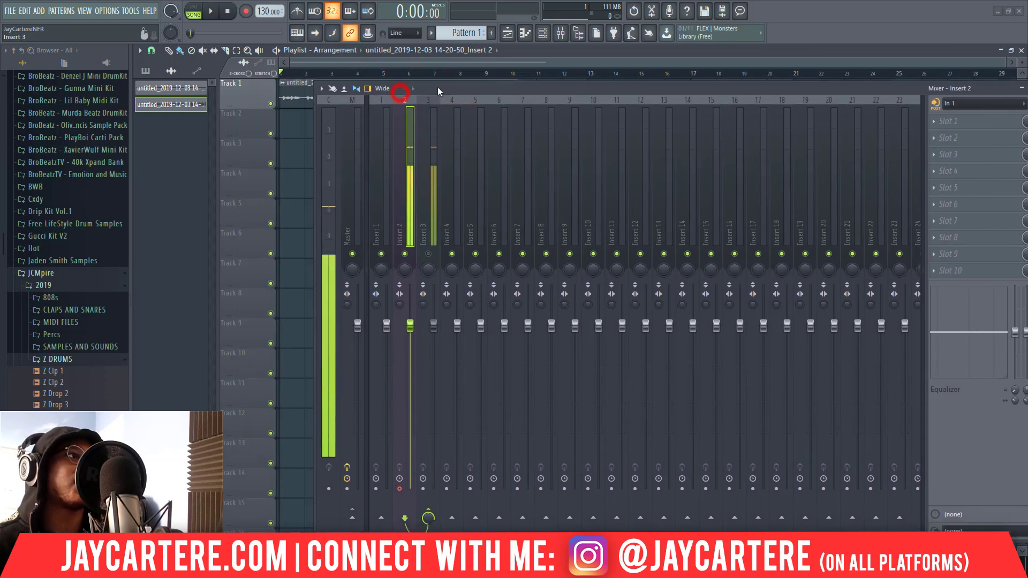
{"action": "left_click", "coordinate": [423, 117]}
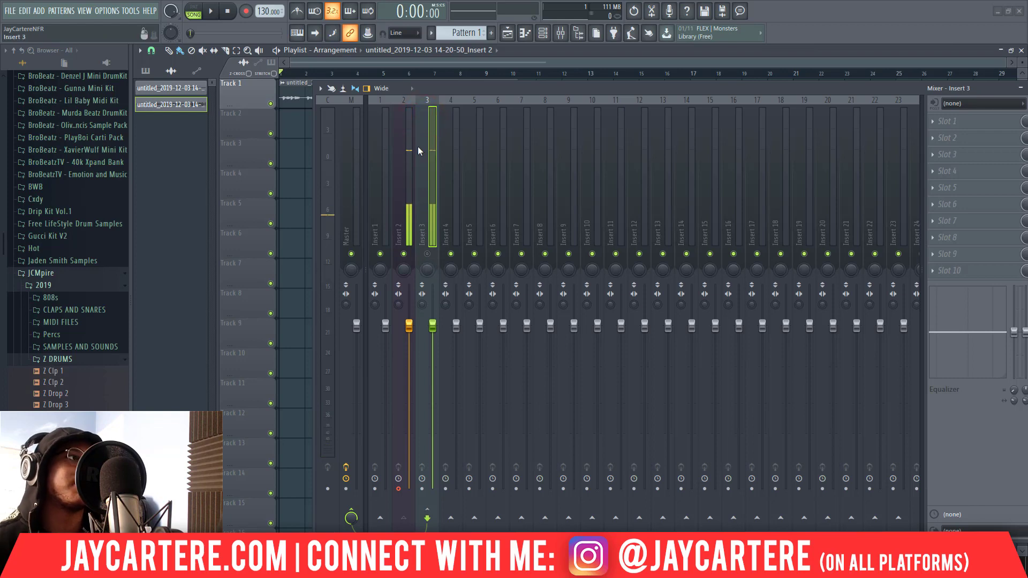
{"action": "left_click_drag", "start_coordinate": [444, 84], "coordinate": [400, 91]}
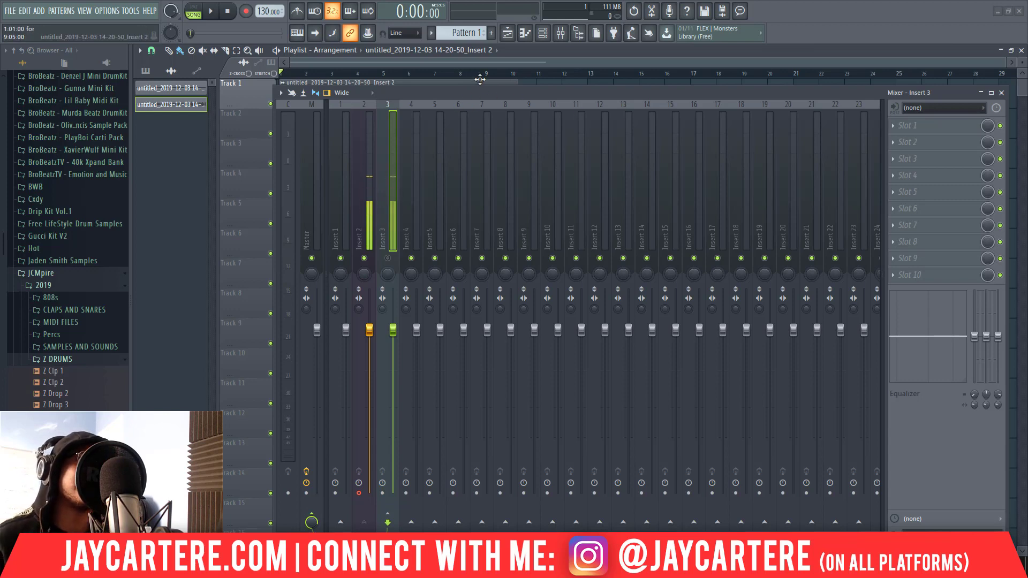
{"action": "left_click_drag", "start_coordinate": [501, 92], "coordinate": [579, 90]}
{"action": "left_click", "coordinate": [445, 132]}
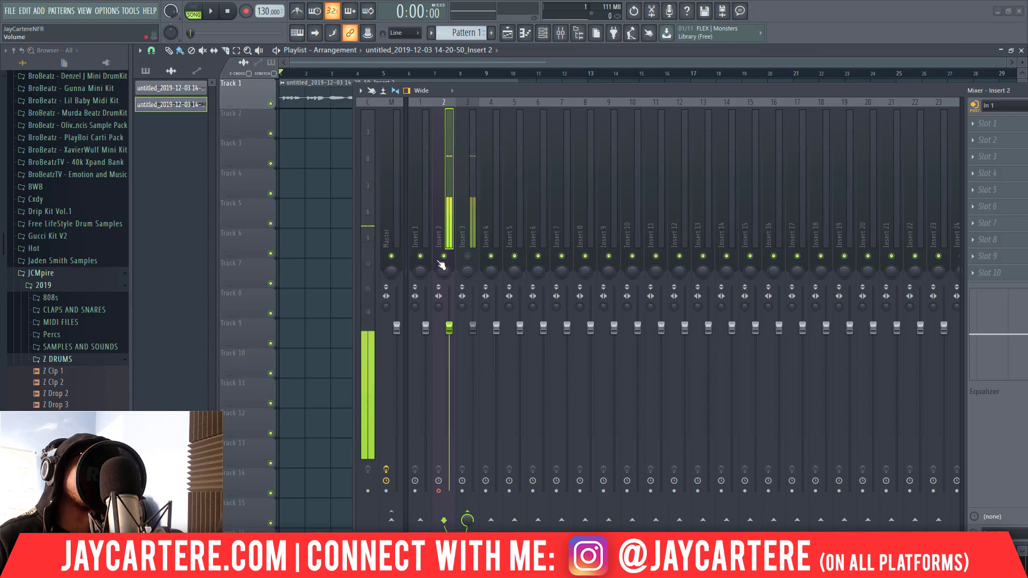
{"action": "left_click", "coordinate": [460, 180]}
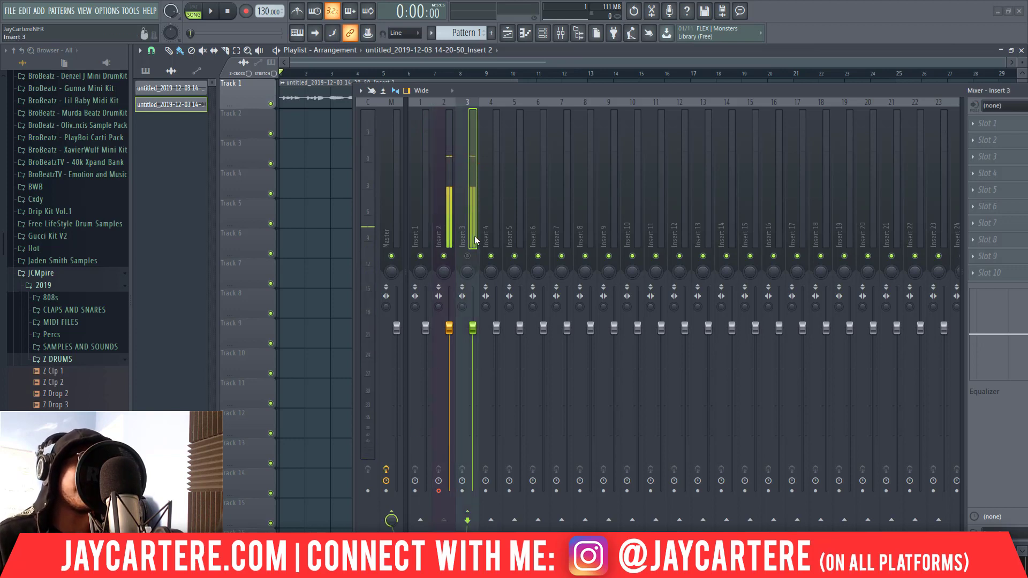
{"action": "left_click", "coordinate": [506, 92]}
{"action": "left_click_drag", "start_coordinate": [503, 95], "coordinate": [462, 91]}
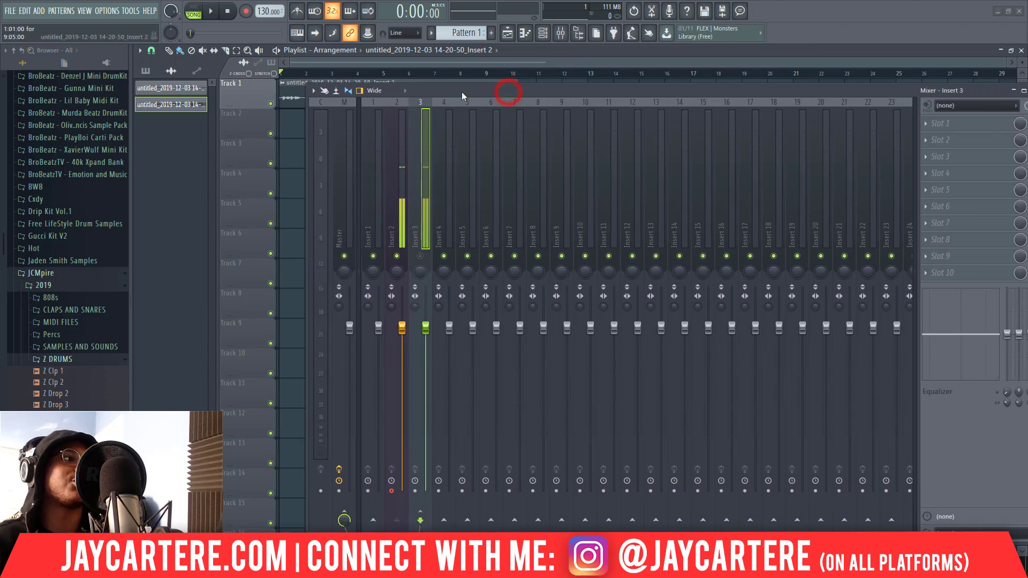
{"action": "left_click", "coordinate": [393, 205]}
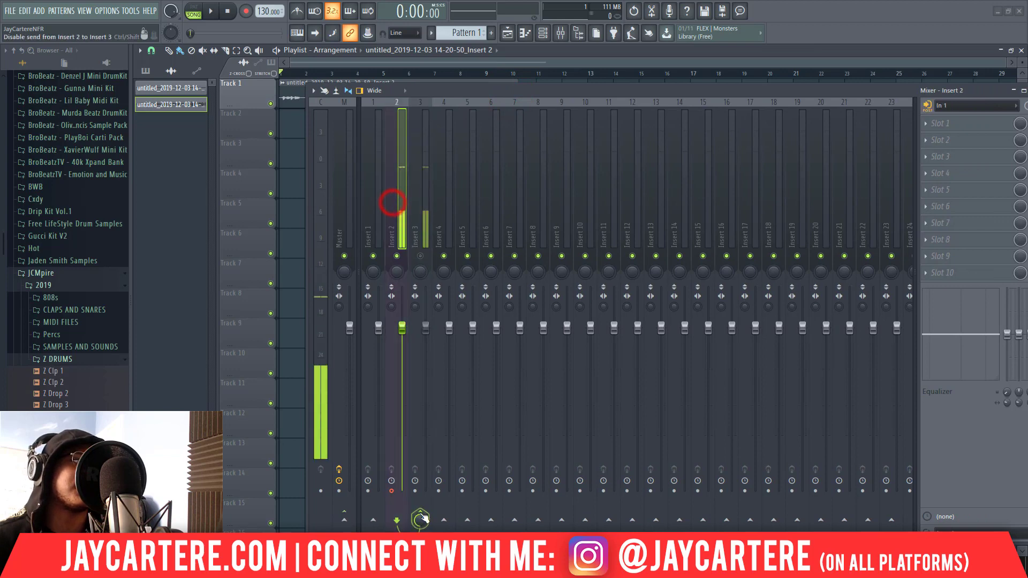
{"action": "left_click", "coordinate": [418, 192]}
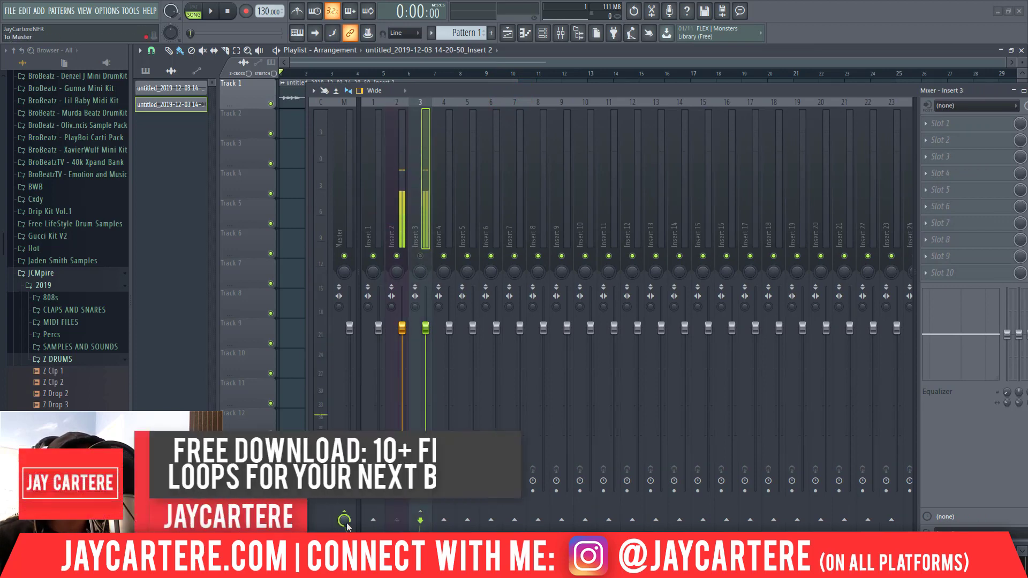
{"action": "left_click_drag", "start_coordinate": [433, 93], "coordinate": [380, 86]}
Select the Insert 2 mixer track that holds the recorded vocal clip
{"action": "left_click", "coordinate": [355, 168]}
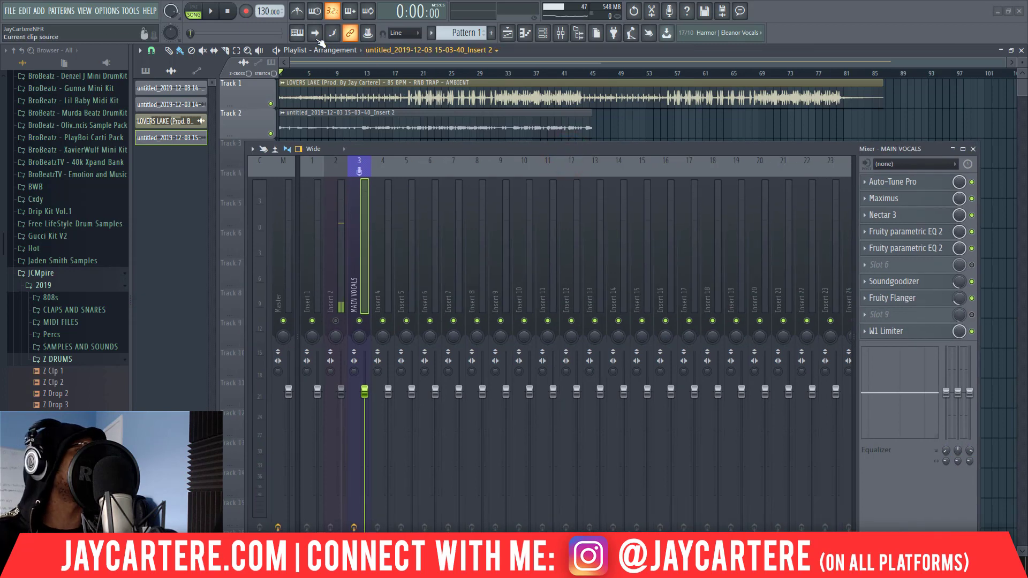
Open FL Studio's audio settings, which use the FL Studio ASIO device
{"action": "left_click", "coordinate": [86, 11]}
{"action": "mouse_move", "coordinate": [108, 14]}
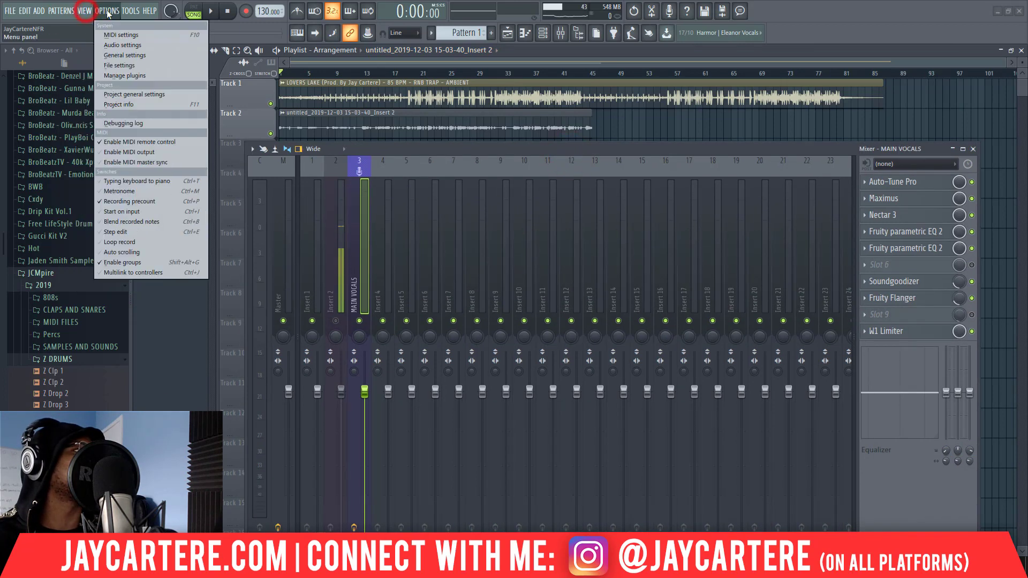
{"action": "left_click", "coordinate": [121, 45]}
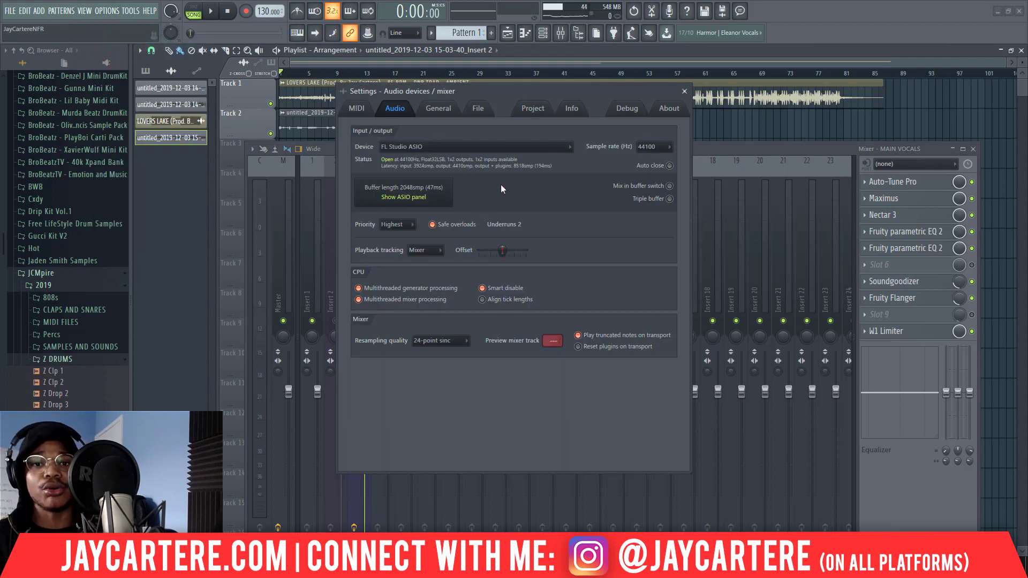
In the ASIO driver panel, try a 256-sample buffer length, then set it back to 2048
{"action": "left_click", "coordinate": [404, 197]}
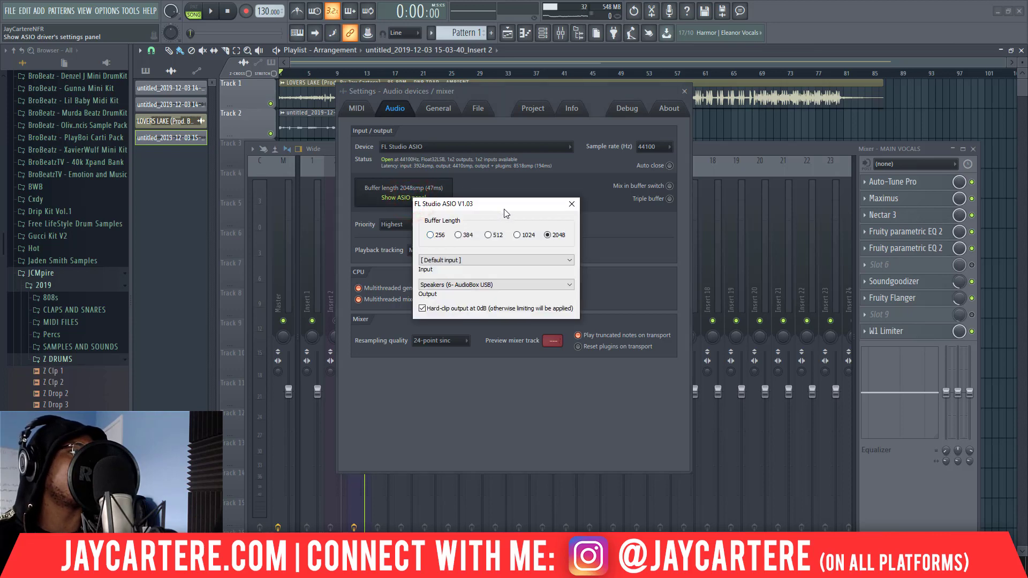
{"action": "left_click_drag", "start_coordinate": [504, 210], "coordinate": [549, 197]}
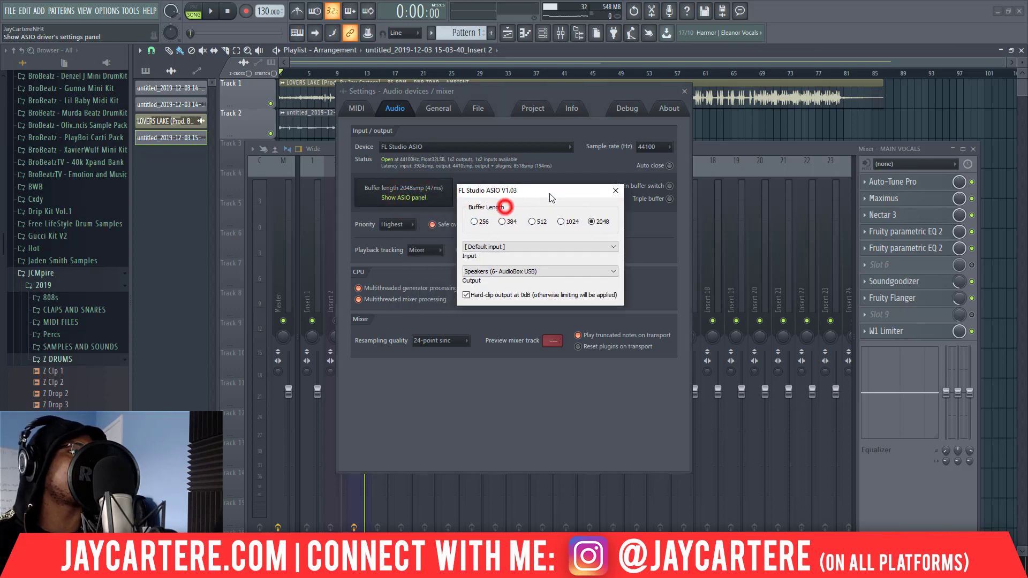
{"action": "left_click", "coordinate": [474, 221]}
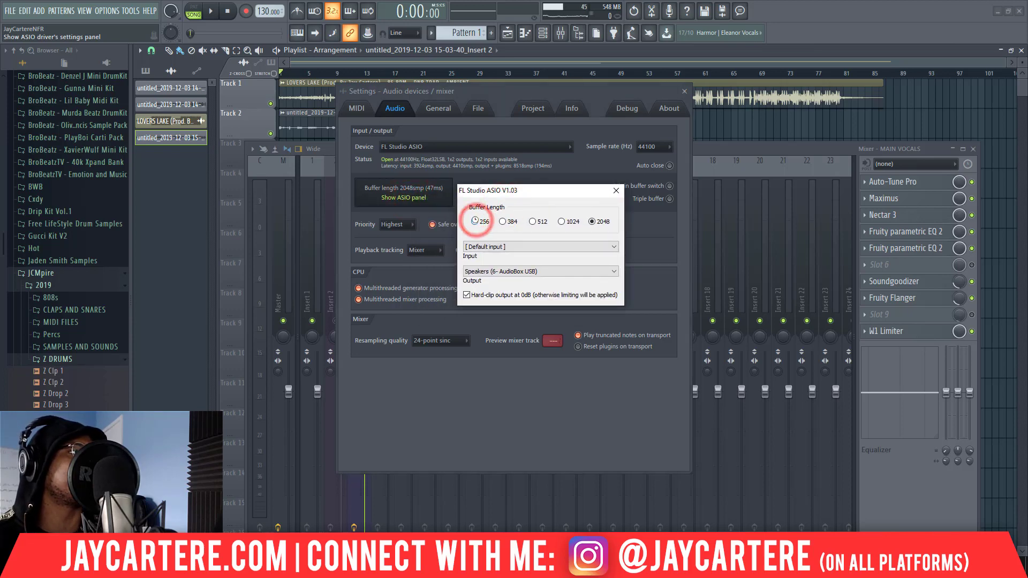
{"action": "left_click", "coordinate": [592, 221]}
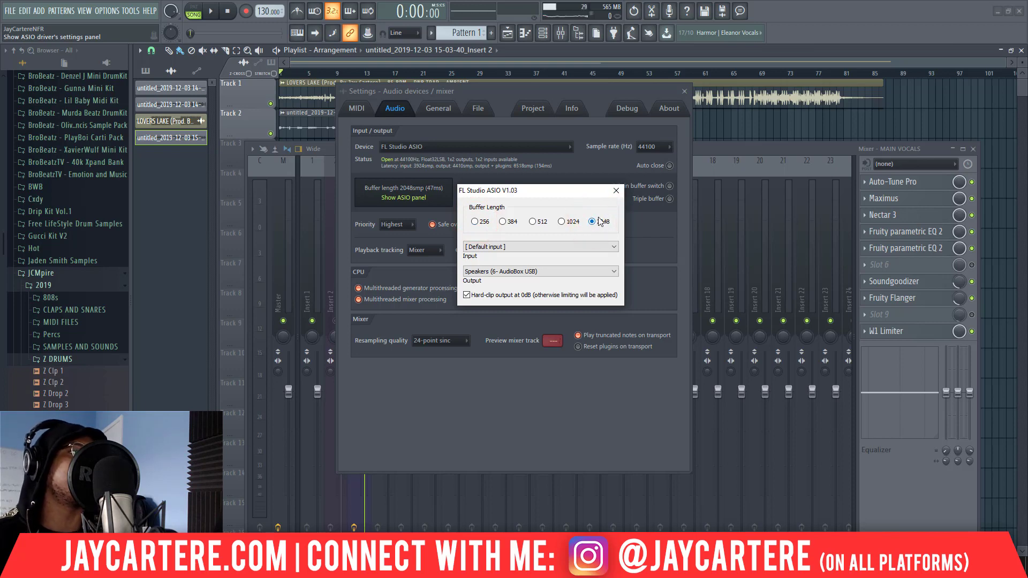
{"action": "left_click", "coordinate": [615, 191]}
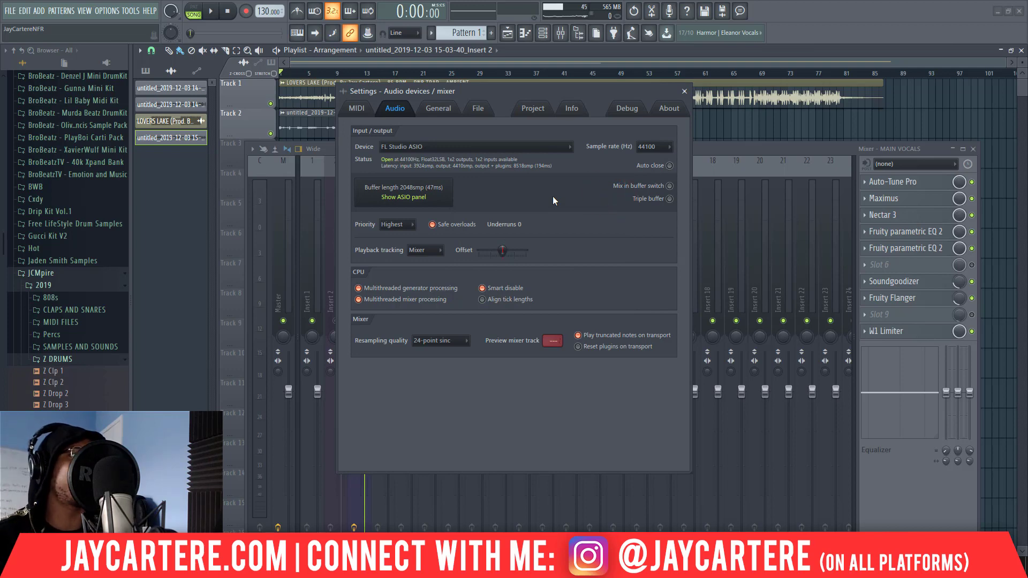
{"action": "left_click", "coordinate": [434, 197]}
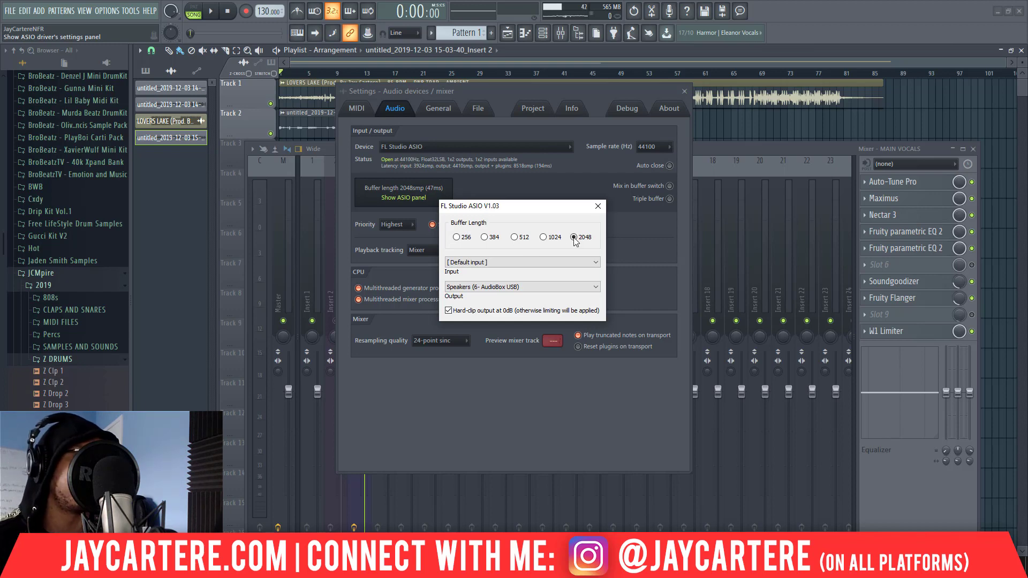
Dismiss the ASIO panel, keeping the 2048-sample (47 ms) buffer in audio settings
{"action": "left_click", "coordinate": [598, 206]}
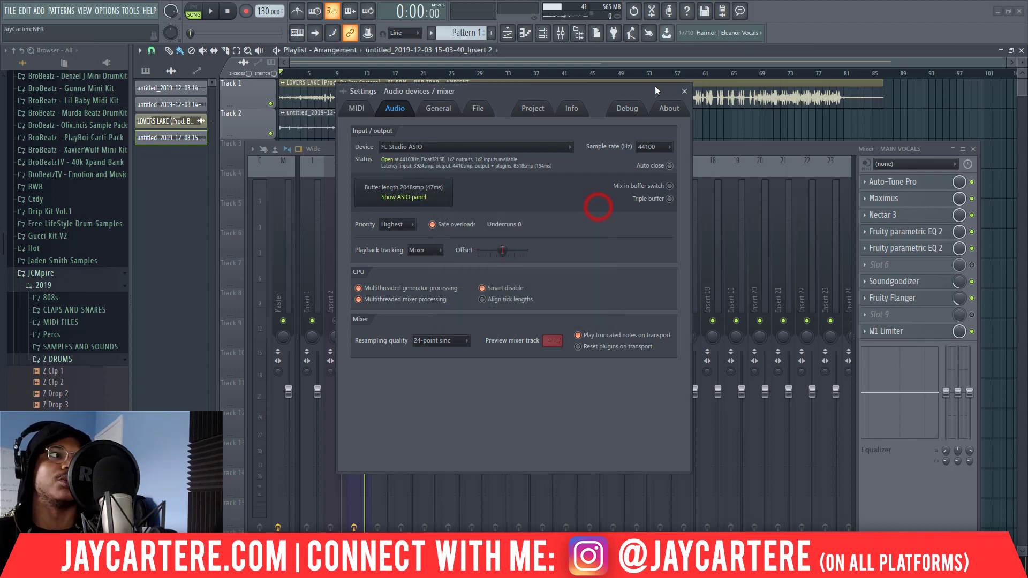